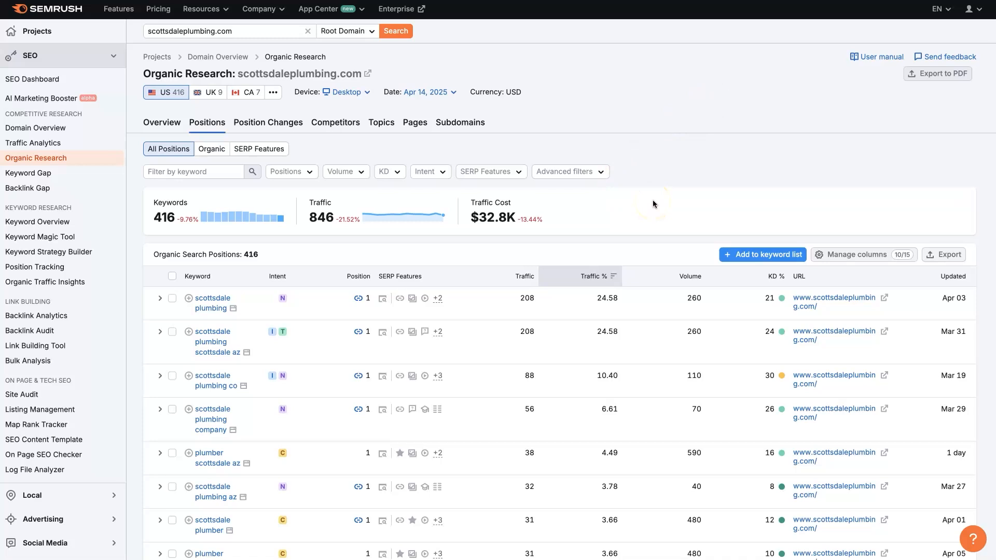
Switch to the Google results for "scottsdale plumbers" and copy the link address of the Bumble Bee Plumbing organic result.
left_click(680, 97)
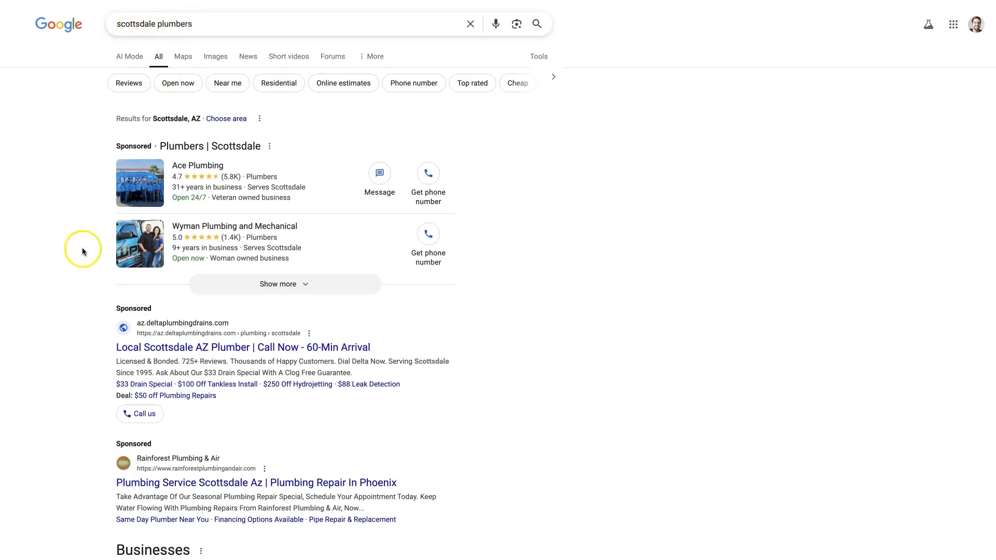
scroll(83, 249, "down", 10)
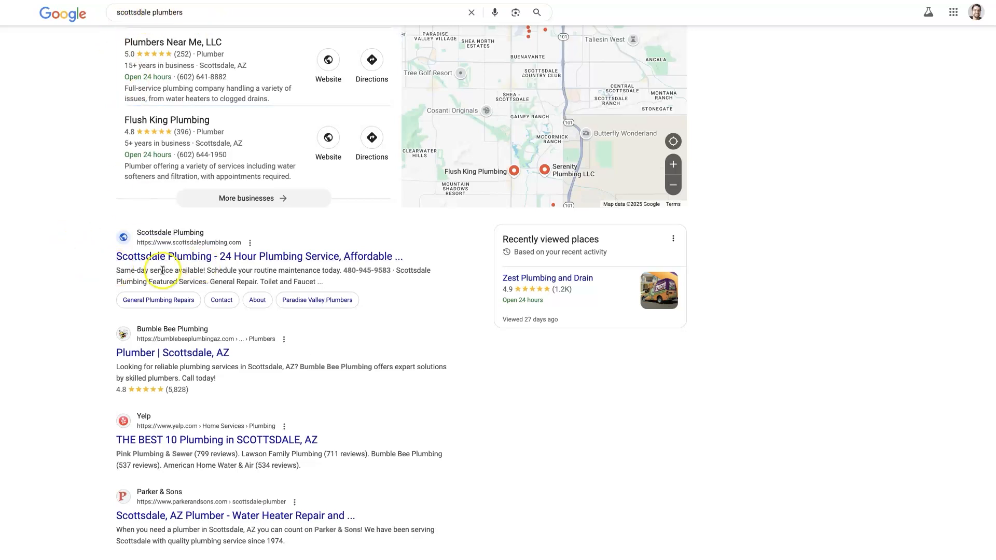
scroll(153, 394, "down", 1)
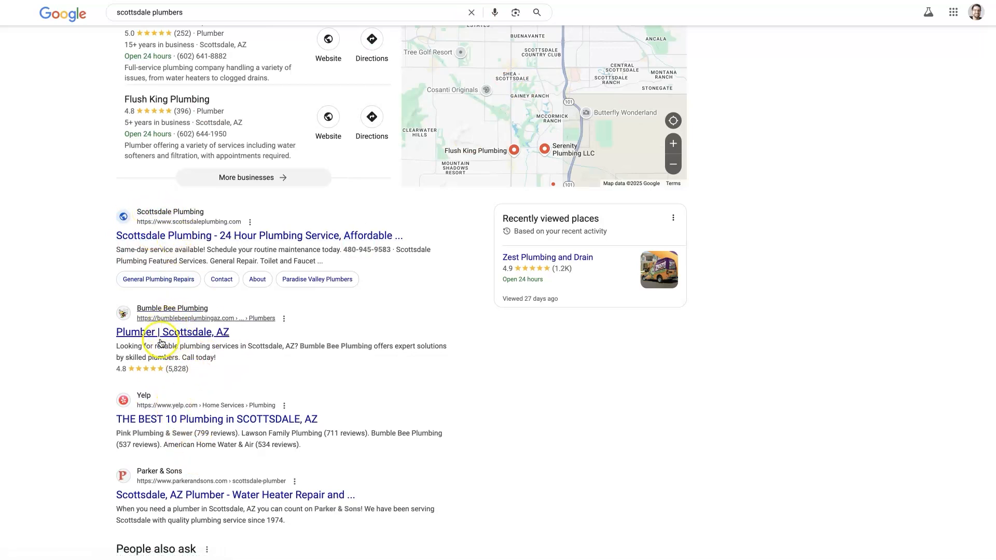
right_click(173, 338)
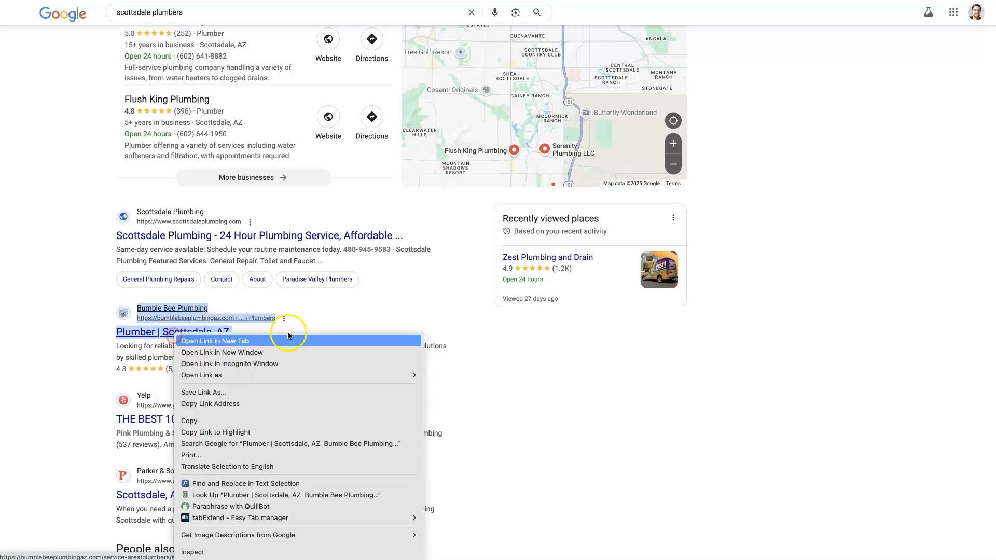
left_click(239, 402)
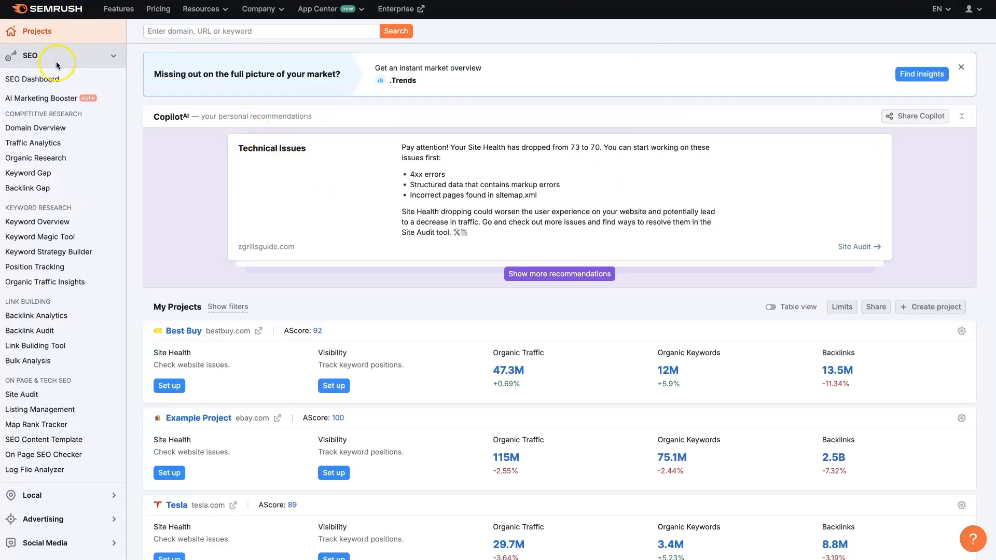
Switch to Semrush and try a domain search with the copied link, removing the path after bumblebeeplumbingaz.com/.
left_click(223, 34)
key("ctrl+v")
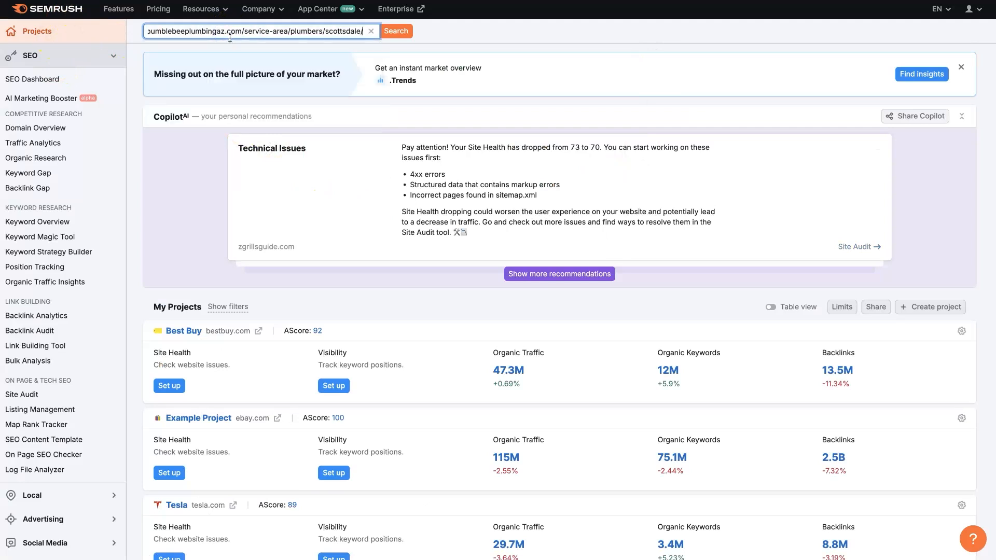
left_click_drag(244, 32, 271, 42)
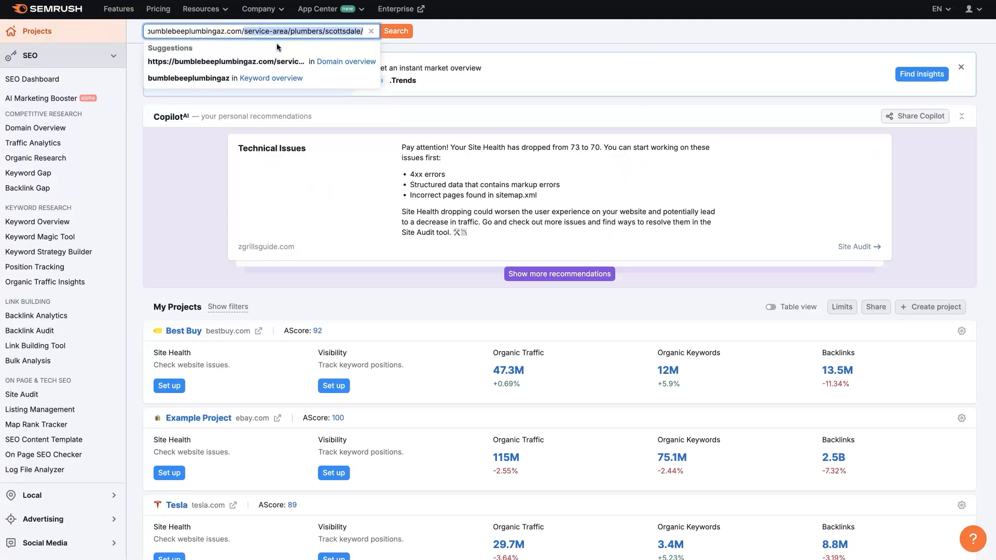
key("BackSpace")
left_click(399, 31)
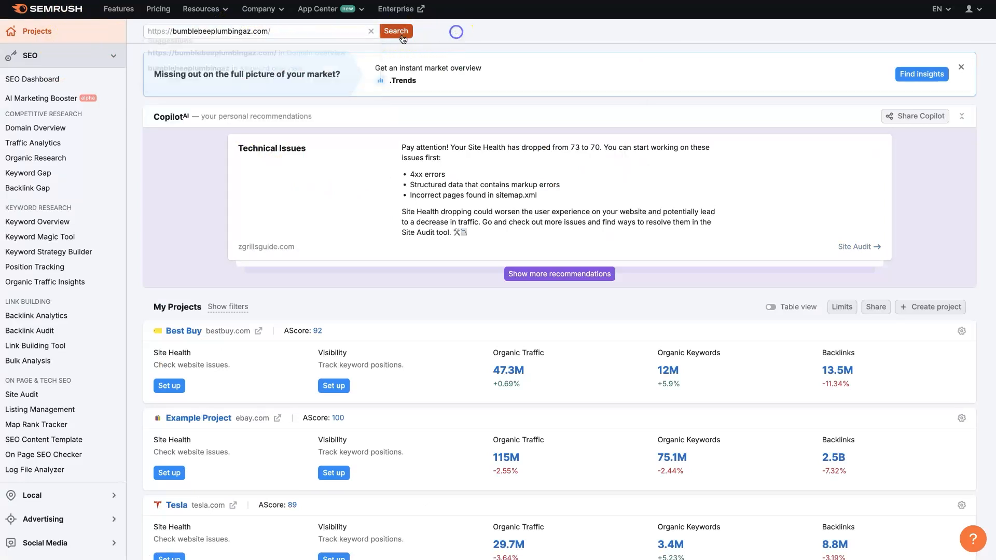
triple_click(289, 33)
key("super+v")
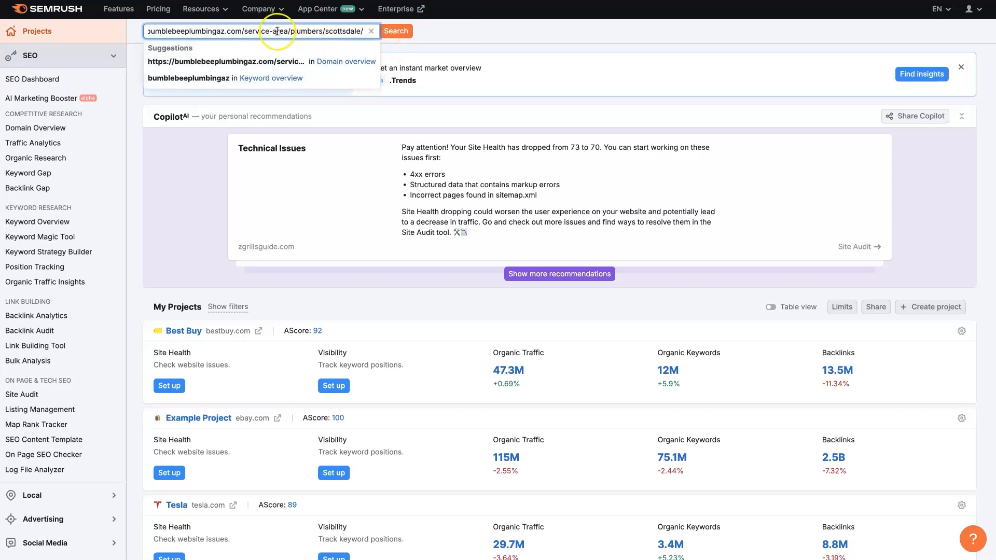
key("shift+End")
key("BackSpace")
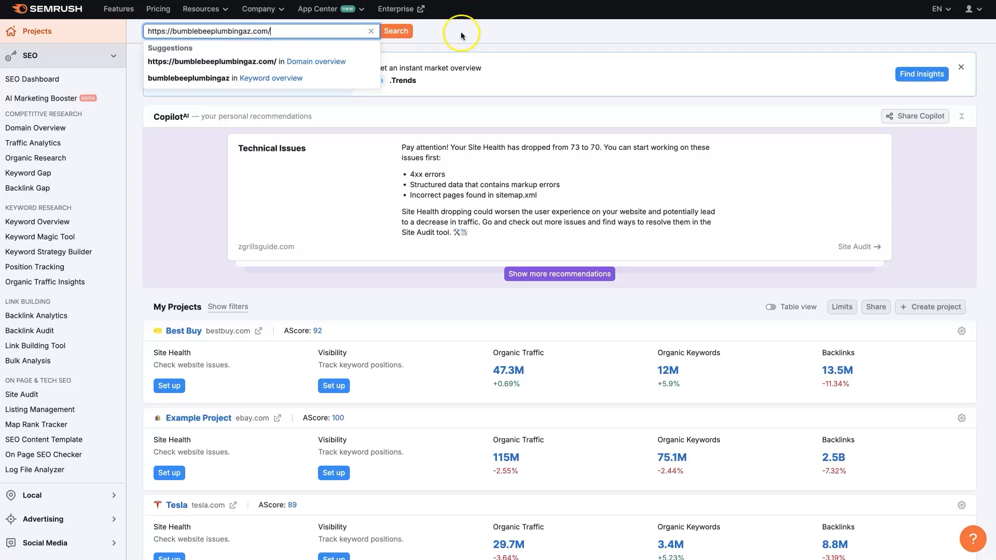
left_click(392, 32)
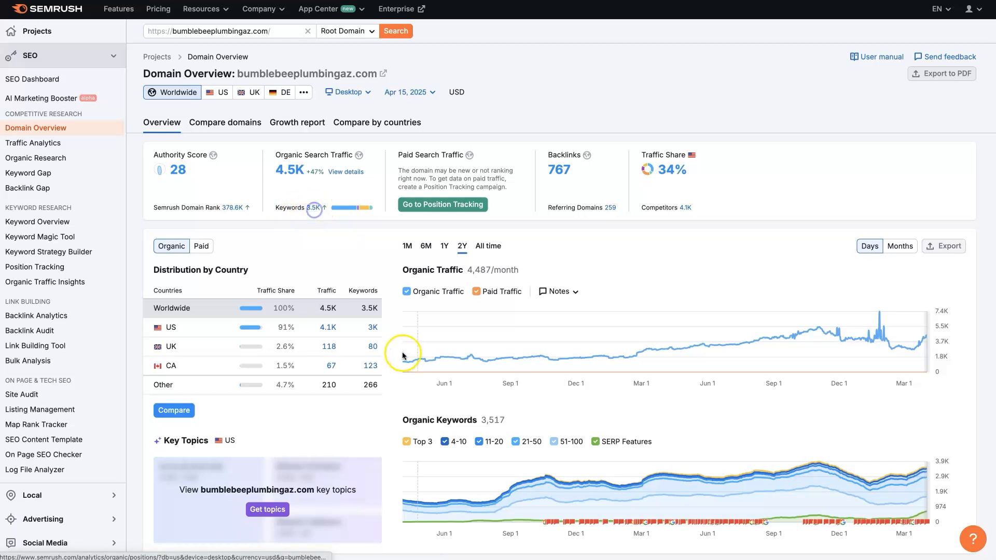
Open the organic search positions report for the domain's US keywords from the country distribution.
left_click(313, 207)
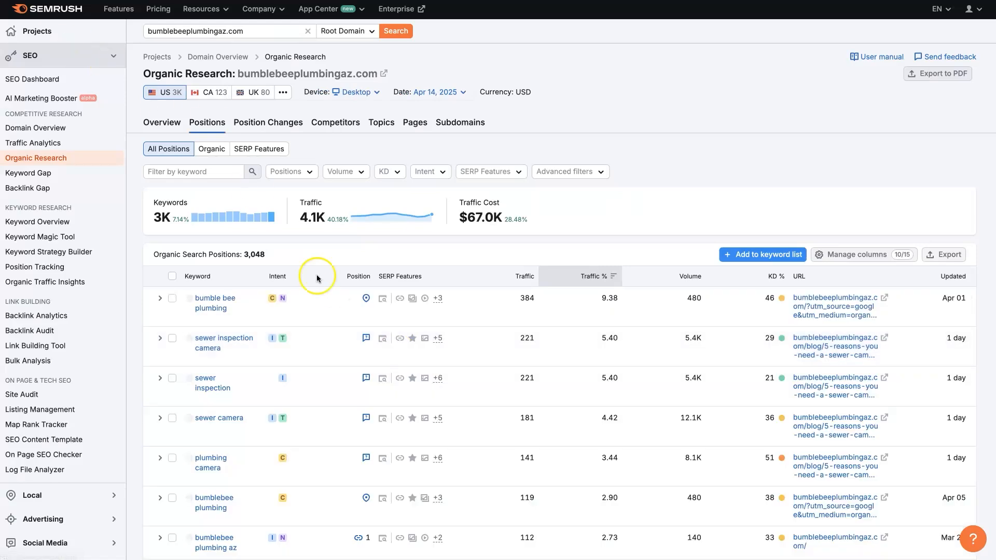
key("alt+Left")
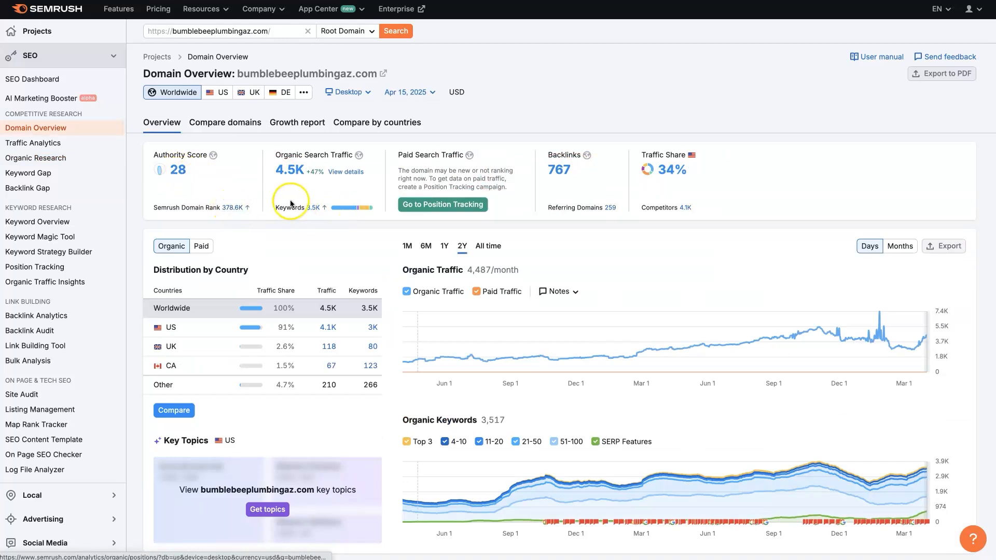
left_click(372, 327)
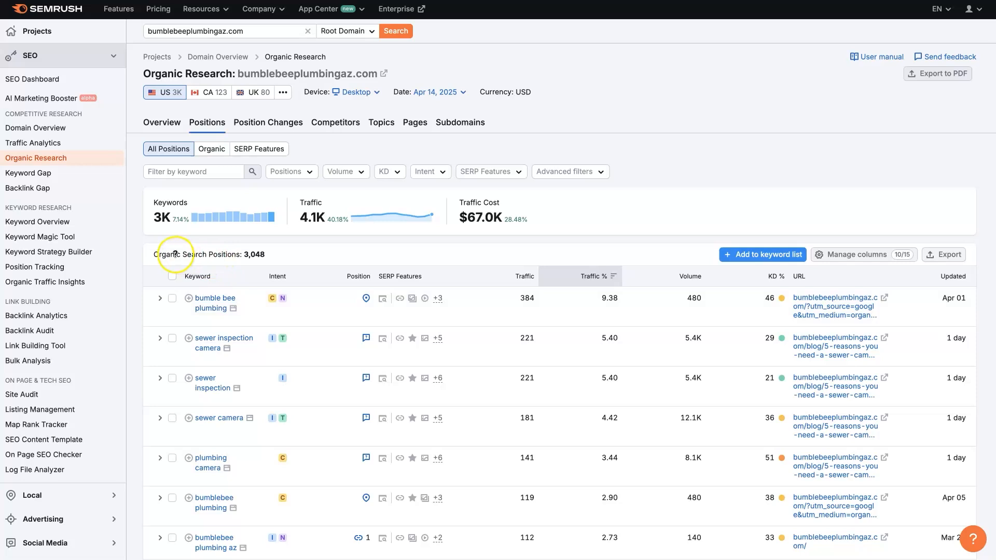
mouse_move(156, 254)
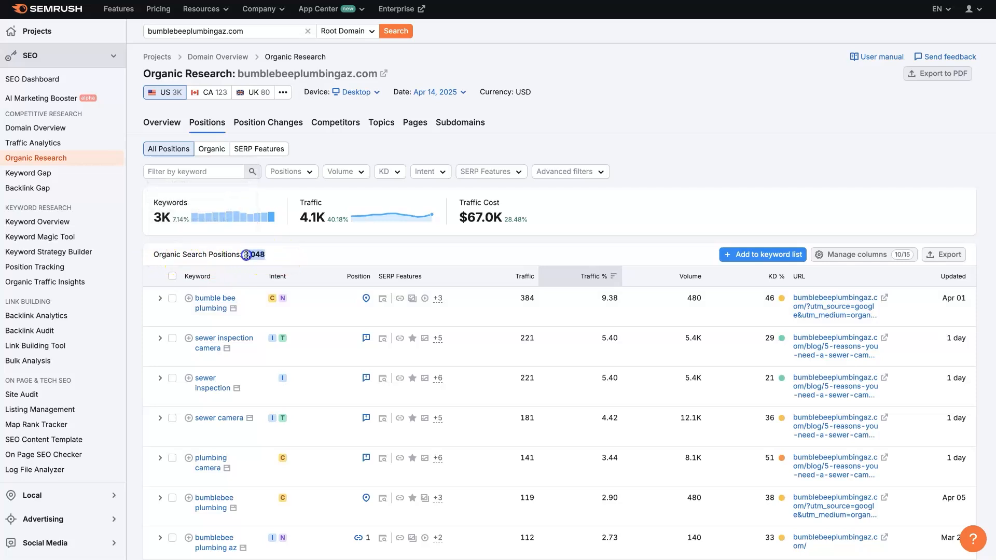
Check what the position icon for "bumble bee plumbing" means and compare it with the Businesses listings in the Google results.
scroll(284, 327, "down", 1)
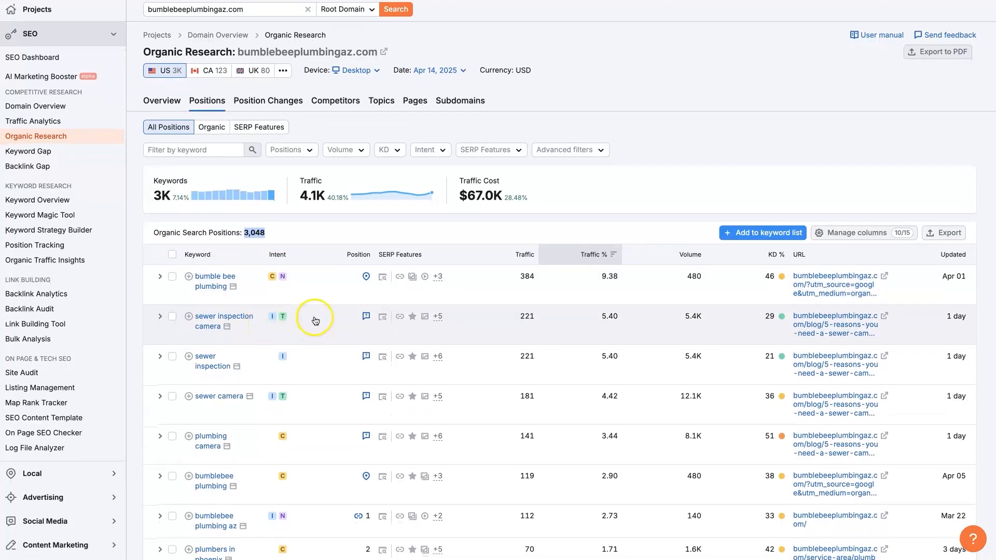
scroll(350, 292, "down", 1)
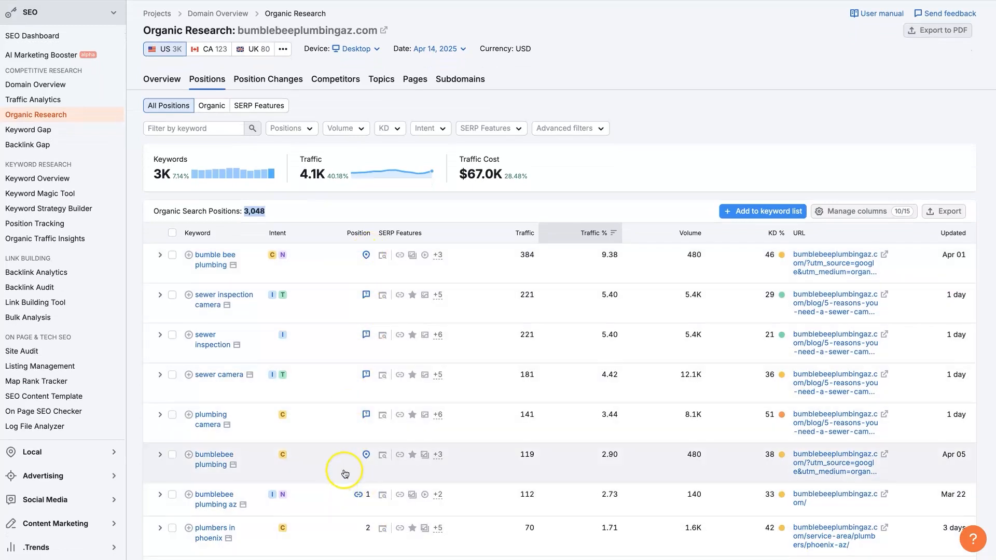
mouse_move(366, 259)
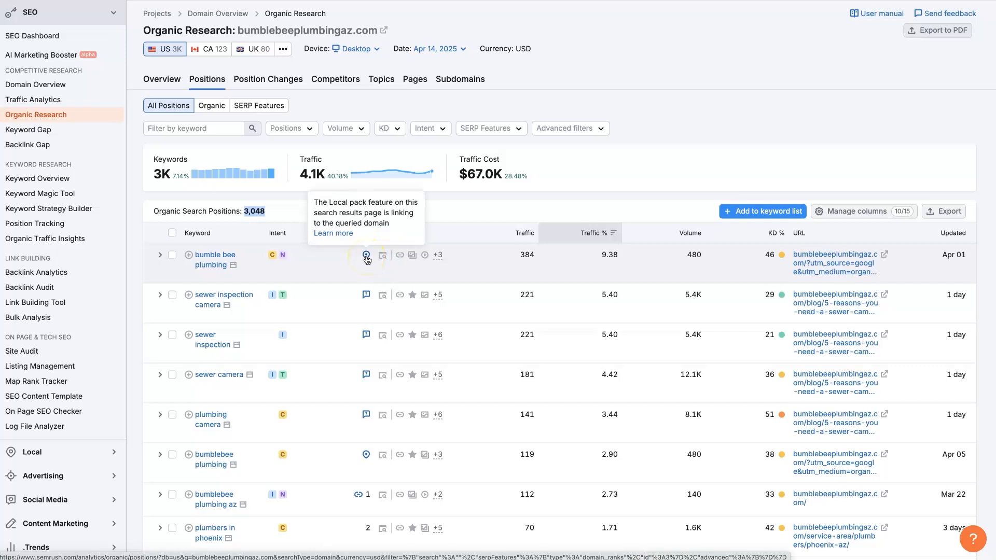
left_click(311, 1)
scroll(81, 246, "up", 1)
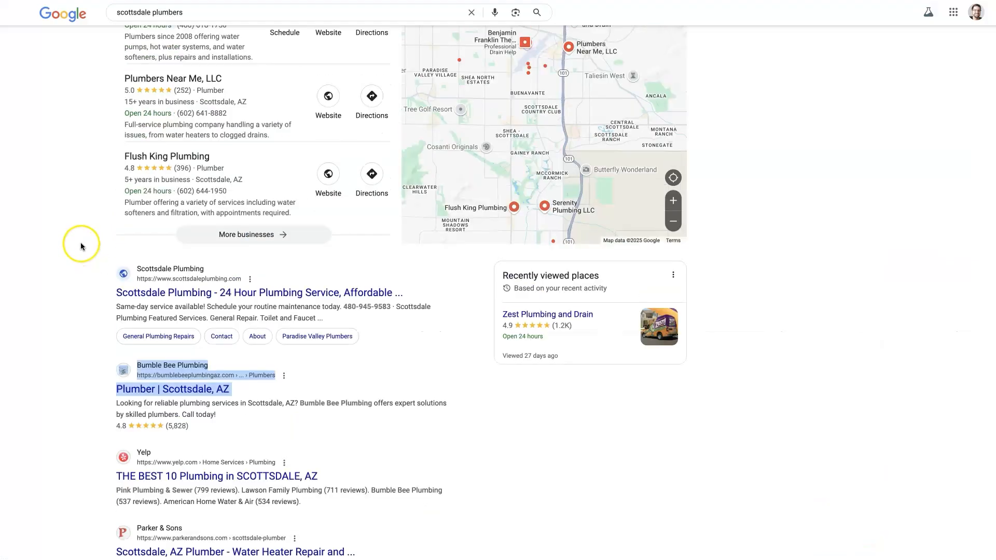
scroll(80, 246, "up", 3)
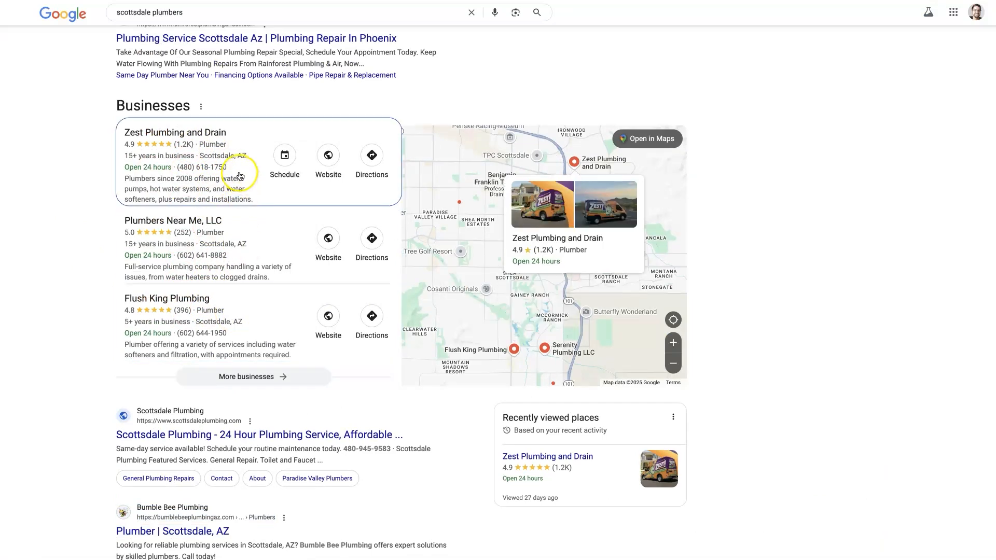
Check the position icon for "sewer inspection camera" in Semrush, and expand "What do most plumbers charge per hour?" in the Google results.
left_click(415, 0)
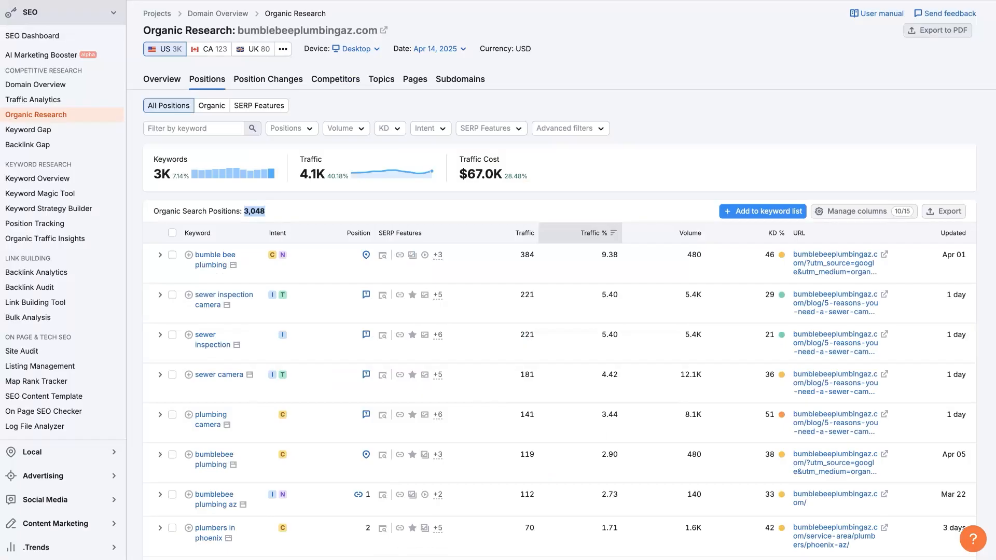
scroll(294, 246, "down", 2)
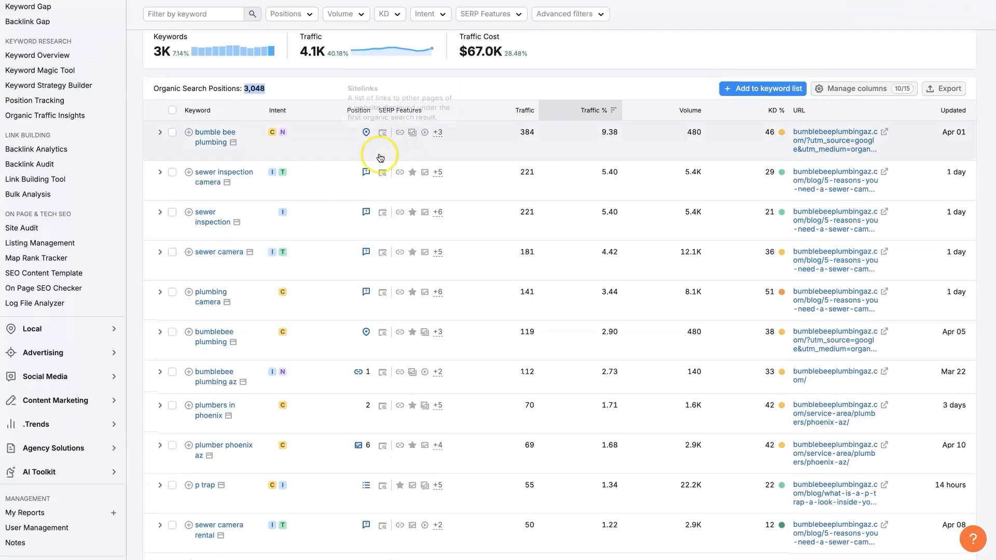
mouse_move(367, 173)
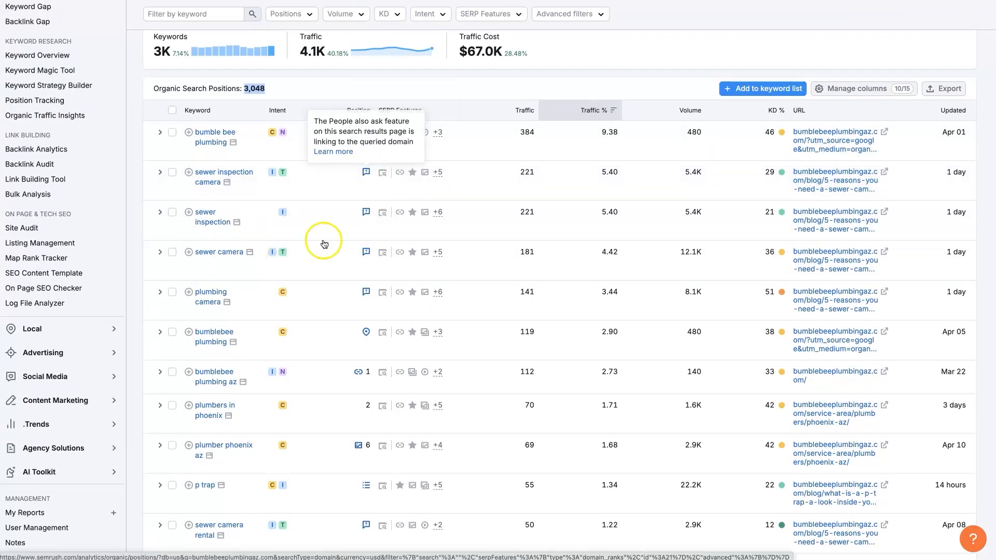
key("ctrl+Tab")
scroll(322, 245, "down", 5)
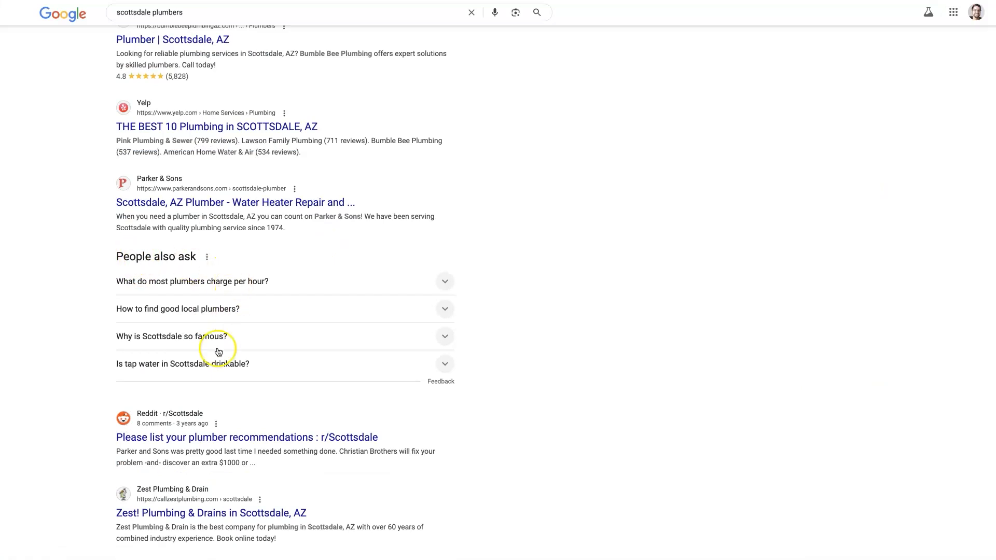
left_click(446, 283)
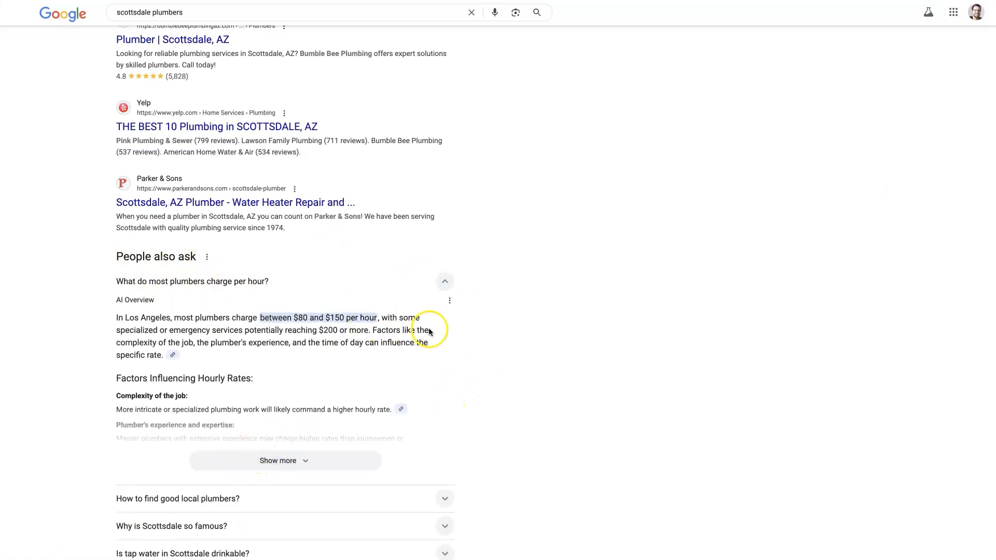
Return to the Semrush positions list and check what the position icon beside "bumblebee plumbing az" means.
key("ctrl+shift+Tab")
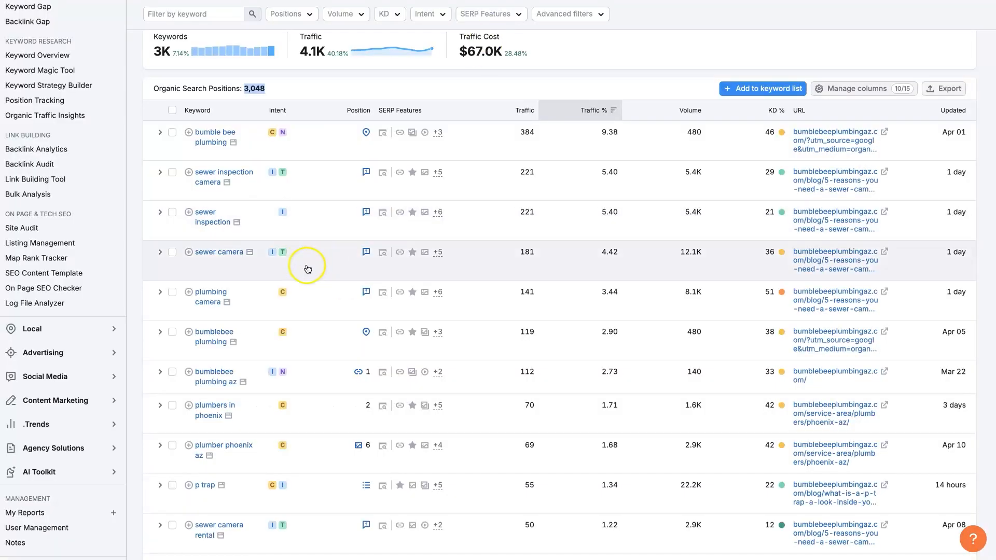
scroll(345, 293, "down", 1)
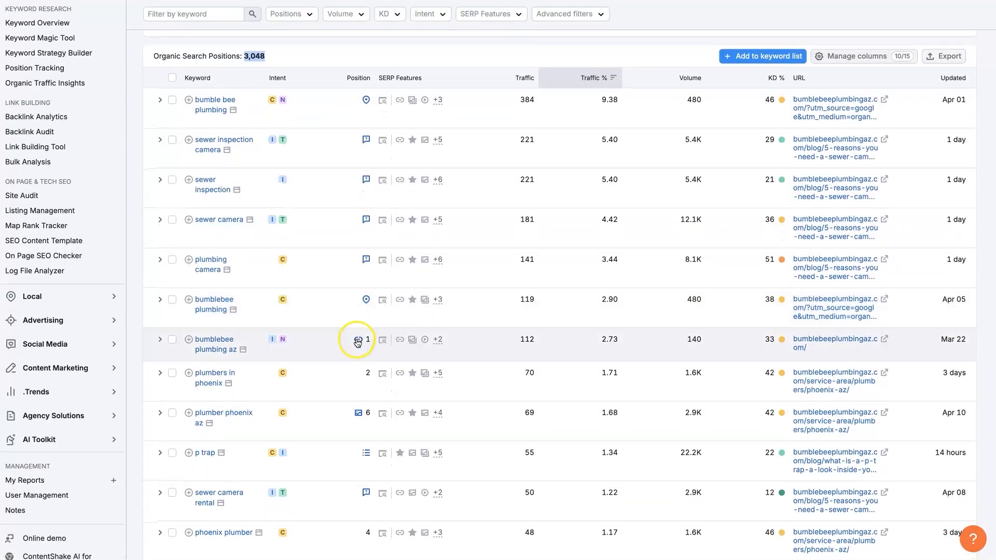
mouse_move(359, 341)
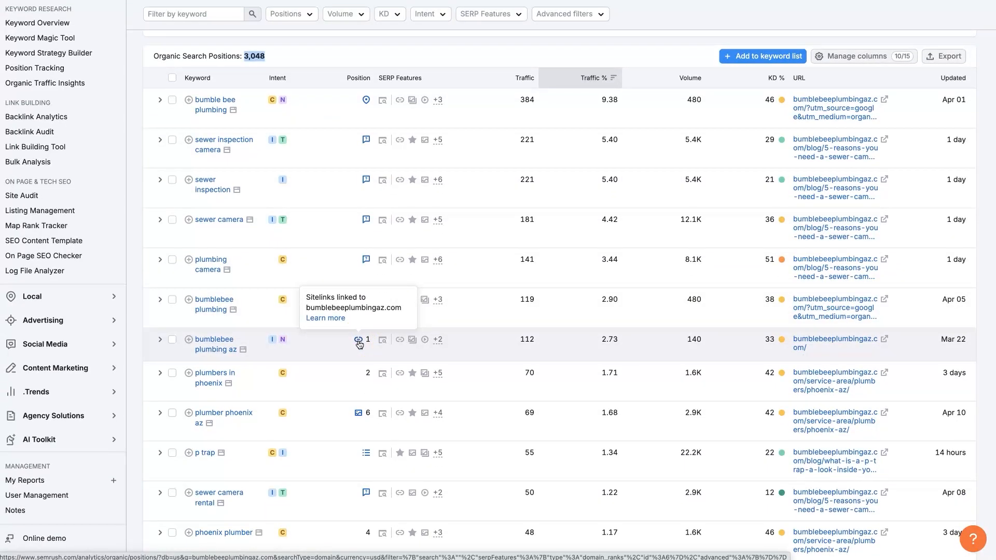
left_click(362, 340)
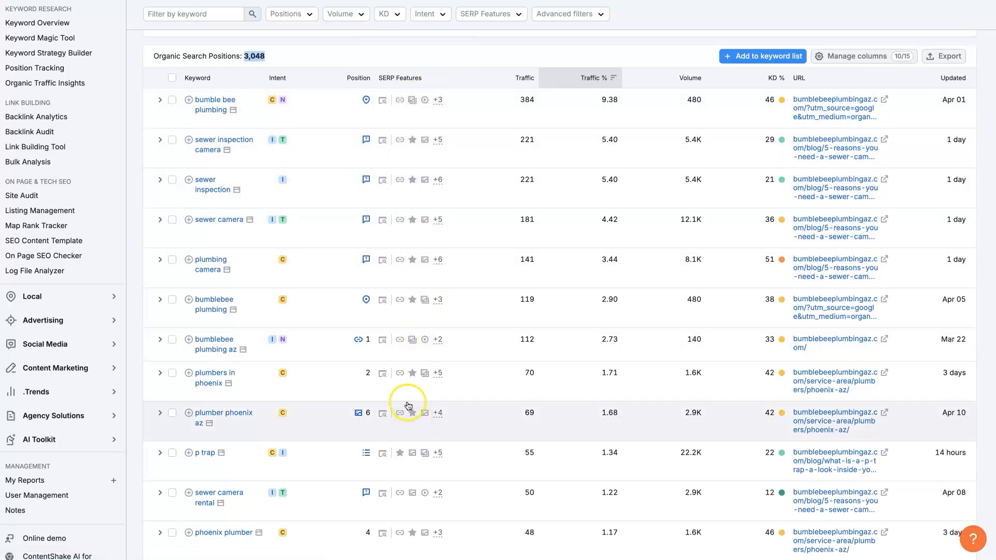
Examine the position icons of keywords further down the list, including "p trap" and "how to lower sewer bill".
scroll(407, 408, "down", 3)
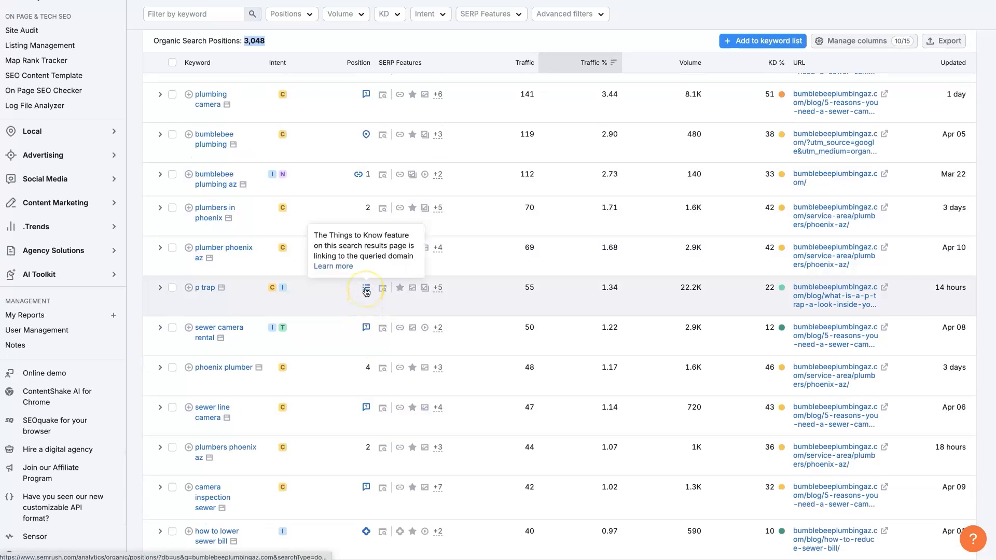
scroll(381, 324, "down", 2)
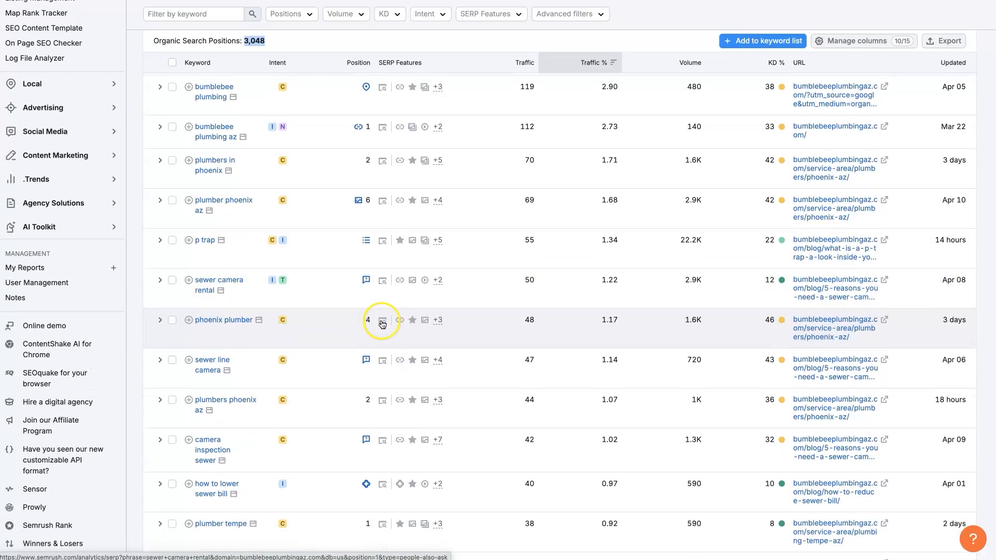
scroll(381, 335, "down", 3)
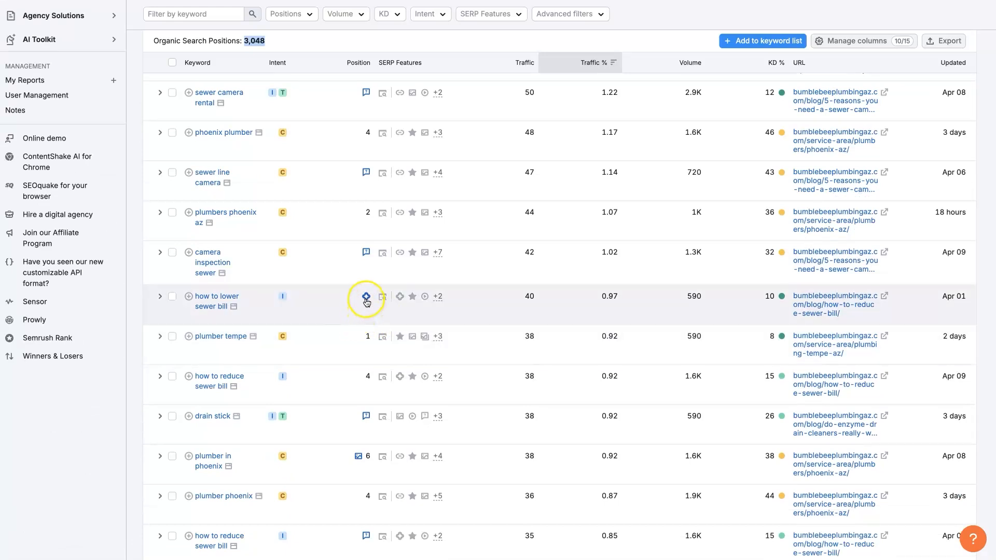
mouse_move(366, 300)
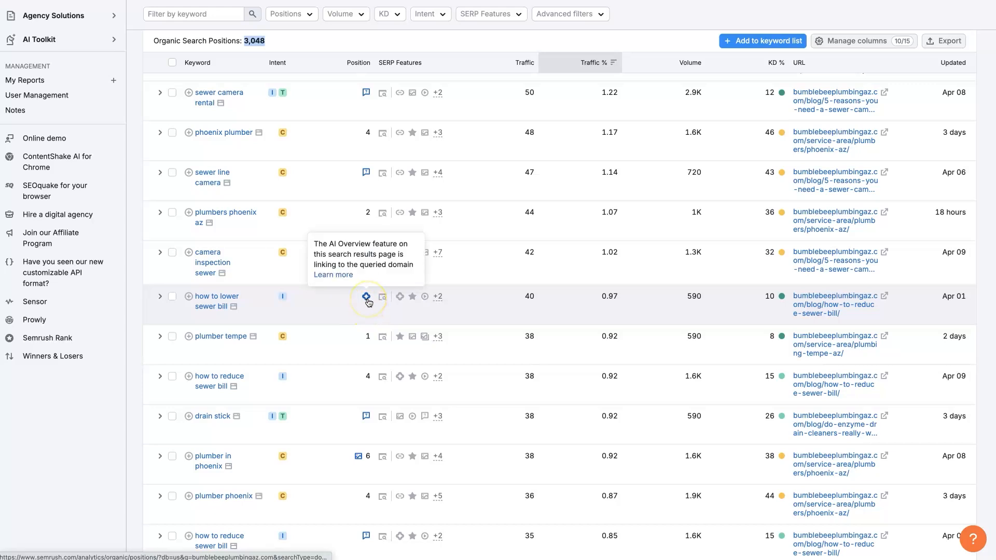
scroll(375, 311, "down", 5)
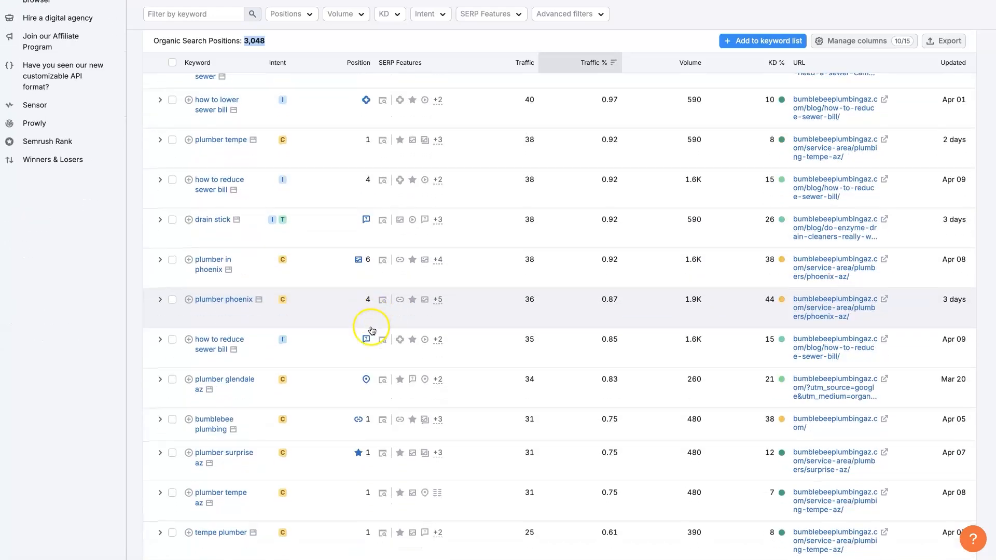
scroll(372, 330, "down", 5)
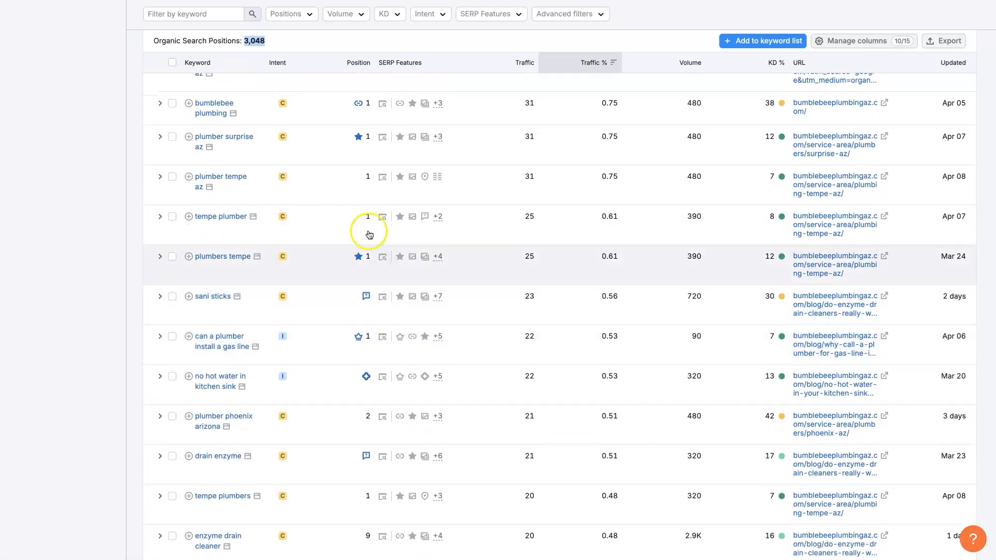
Check the position icons of lower-traffic keywords such as "drain enzyme" and "sewage camera".
scroll(365, 335, "down", 8)
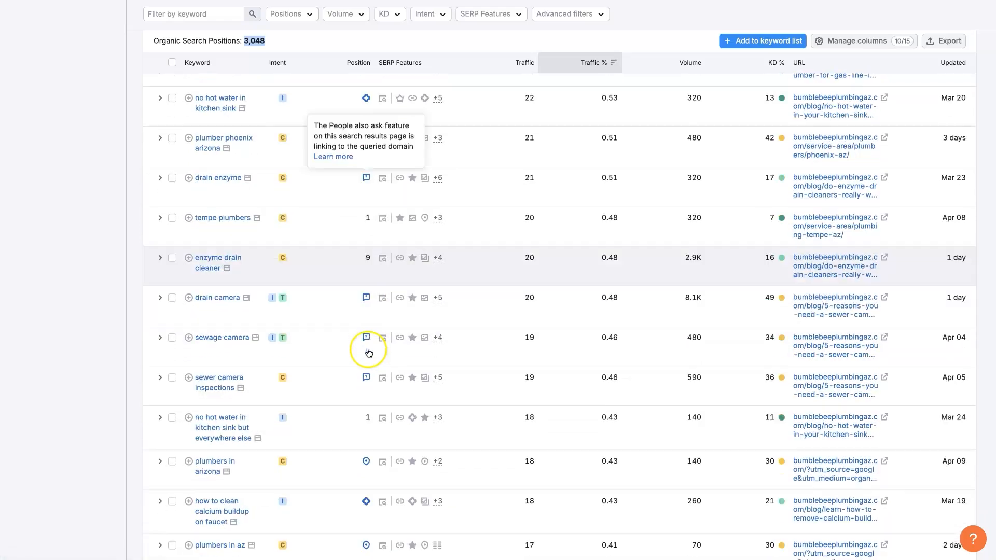
scroll(369, 359, "down", 3)
scroll(378, 342, "up", 20)
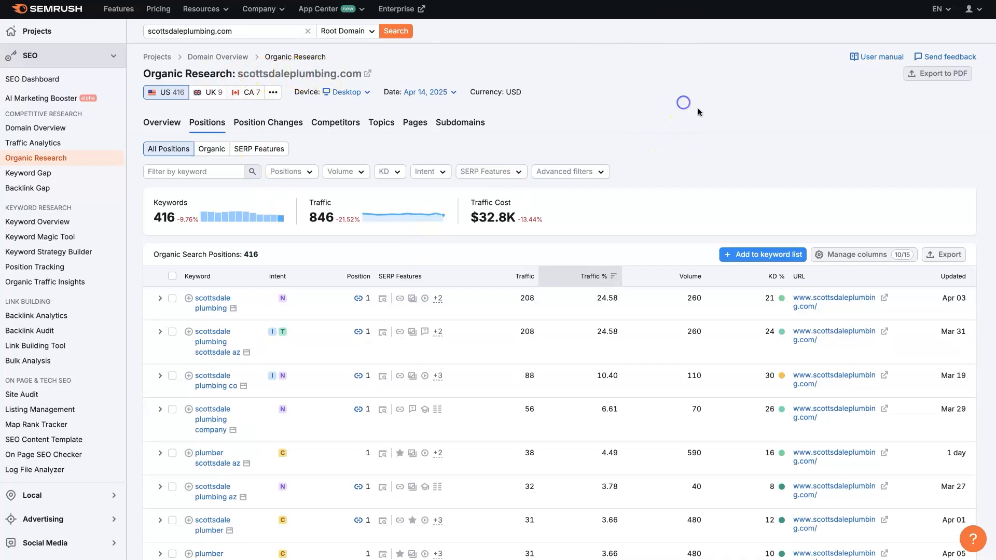
Review the positions and SERP feature icons of scottsdaleplumbing.com's keywords, from "scottsdale plumbing" down past "plumber toilet".
scroll(378, 282, "down", 1)
scroll(198, 248, "up", 1)
scroll(422, 367, "down", 2)
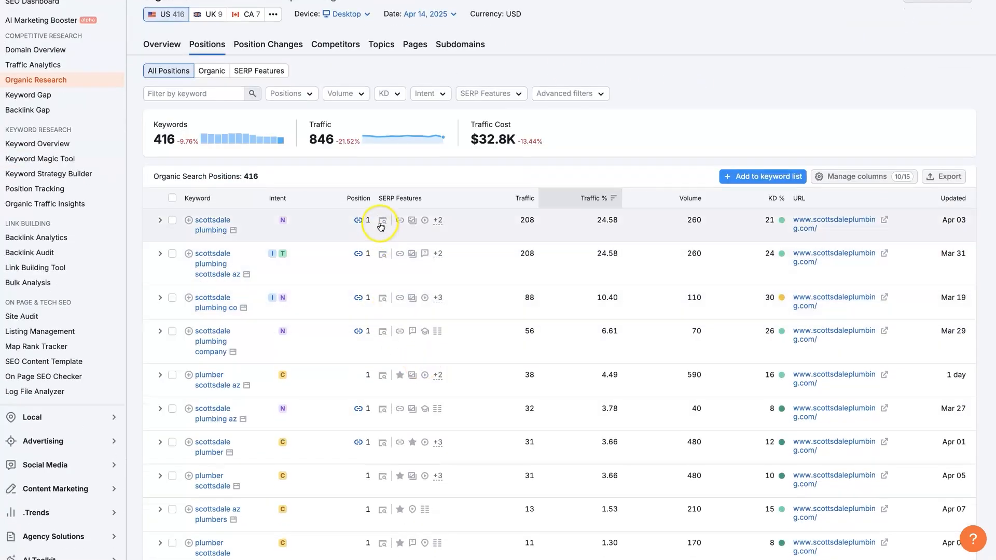
scroll(366, 394, "down", 1)
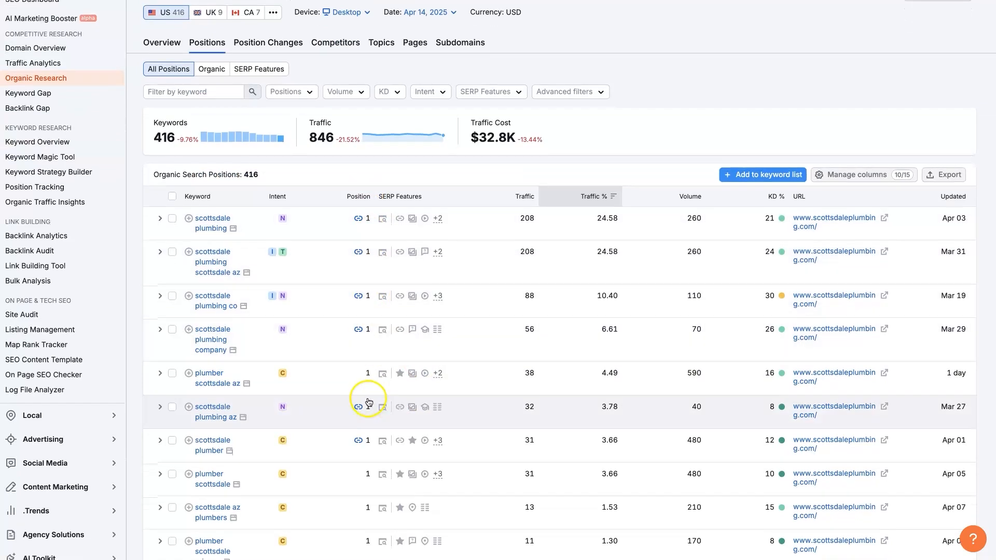
scroll(371, 285, "down", 5)
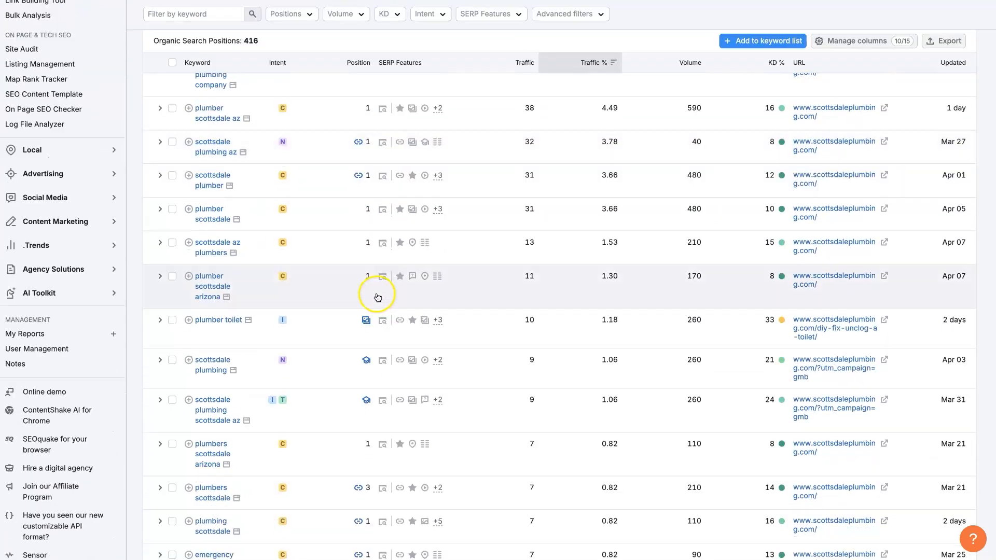
scroll(368, 293, "up", 3)
scroll(357, 362, "up", 1)
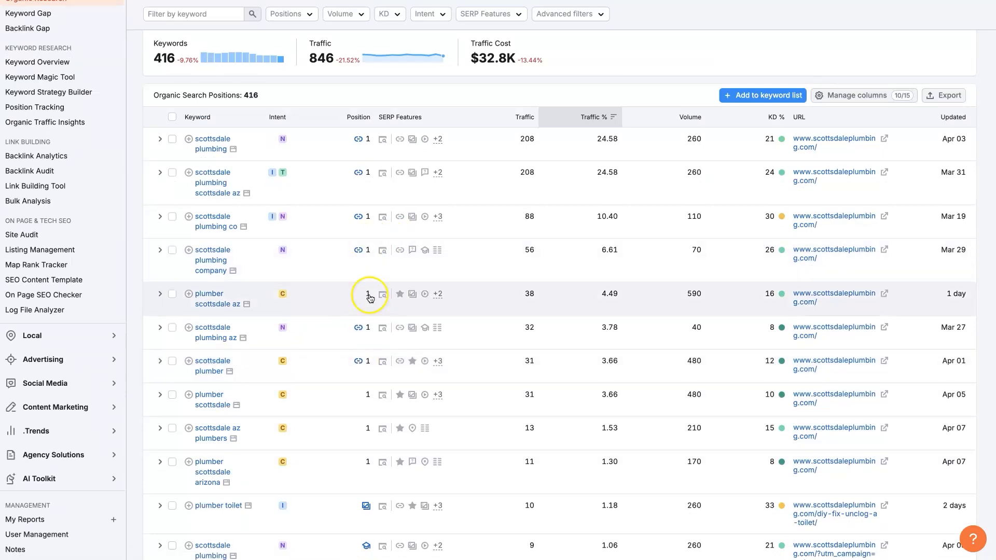
scroll(367, 311, "down", 2)
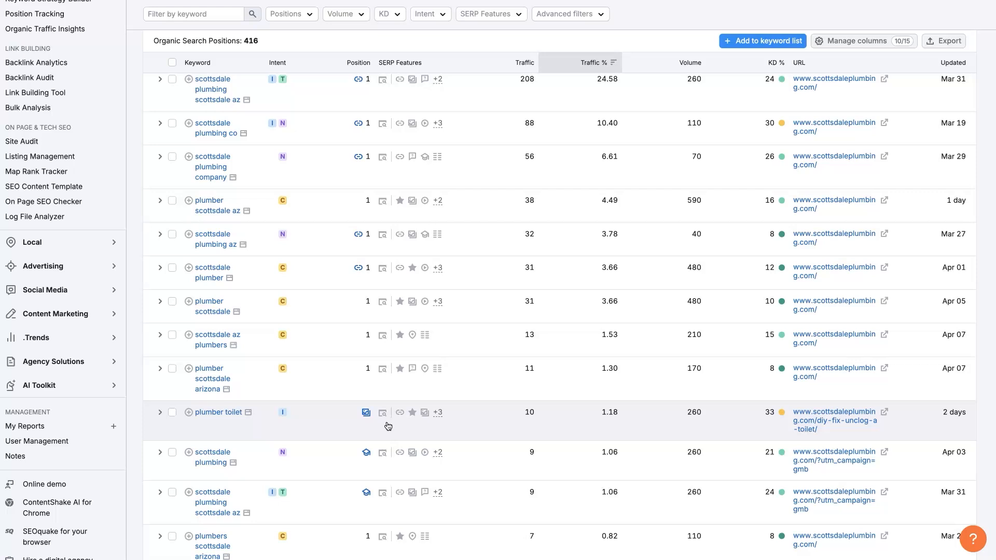
scroll(388, 427, "up", 3)
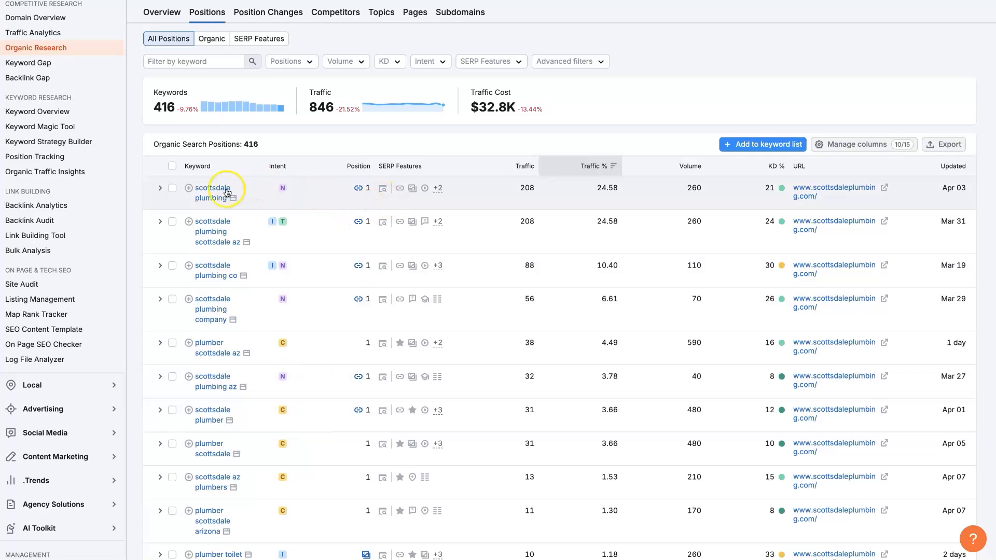
Check the meaning of the intent labels beside "scottsdale plumbing" and "scottsdale plumbing scottsdale az", and compare the intents further down the list.
mouse_move(284, 191)
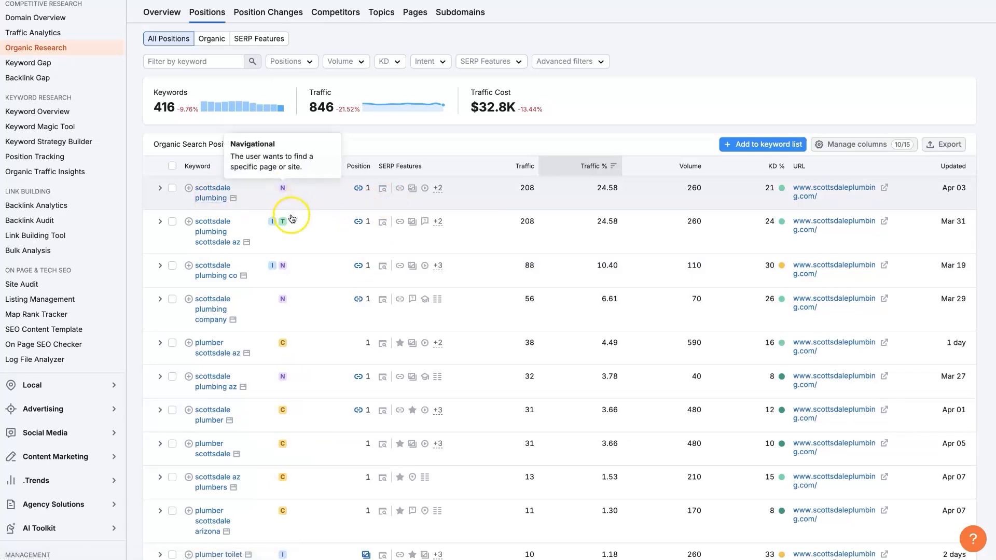
scroll(212, 71, "up", 3)
mouse_move(283, 299)
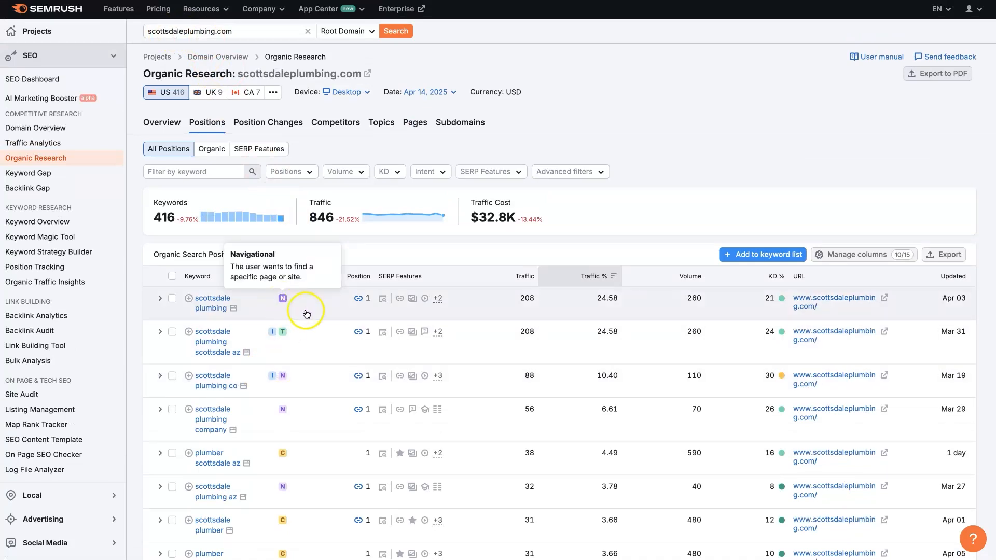
mouse_move(282, 323)
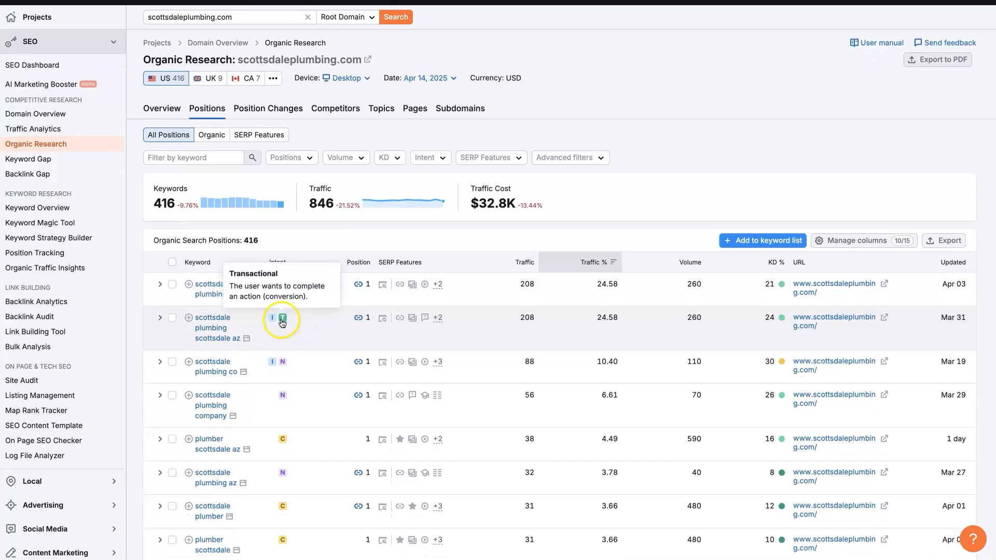
scroll(282, 324, "down", 1)
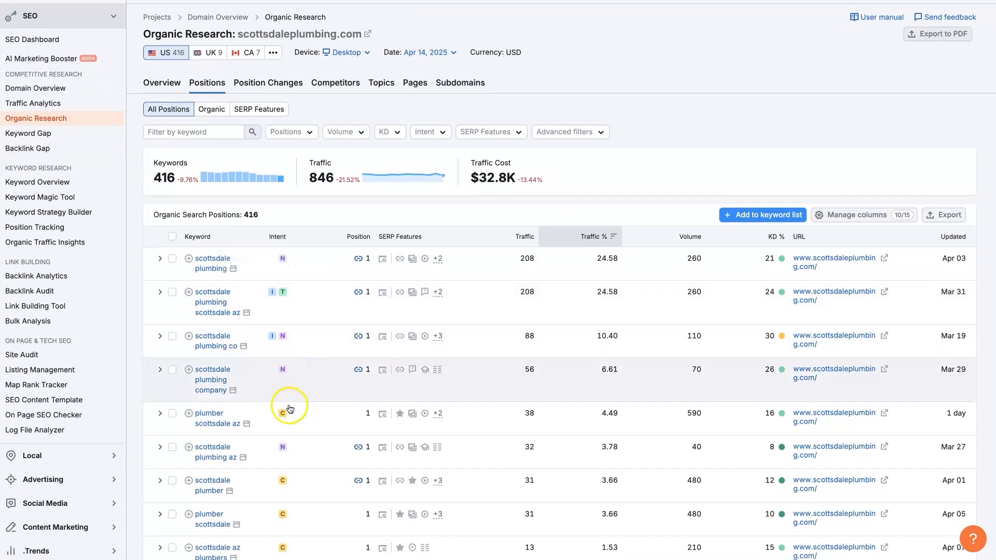
mouse_move(296, 417)
scroll(319, 413, "down", 3)
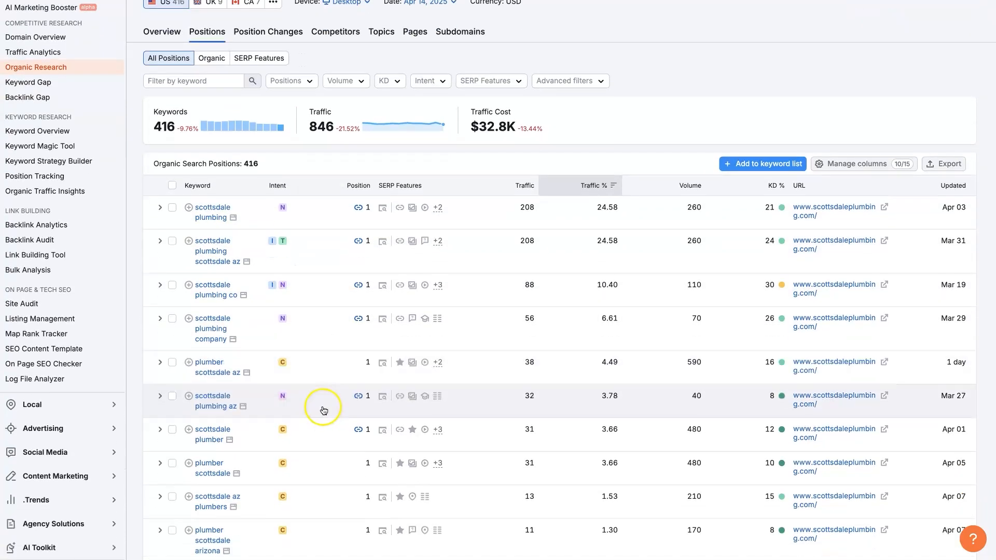
scroll(321, 413, "down", 1)
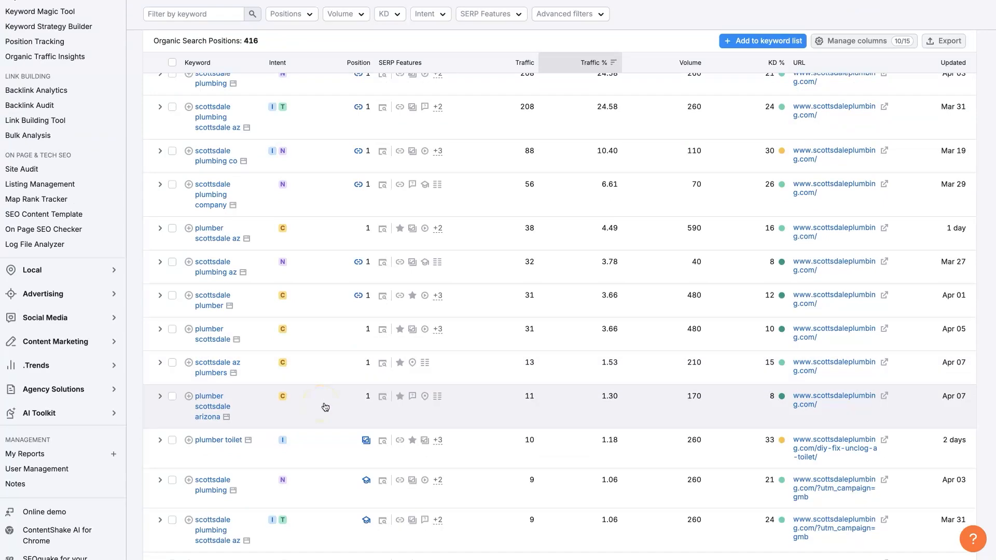
Look over the ranking URLs and the export option of the scottsdaleplumbing.com positions list.
scroll(325, 406, "up", 1)
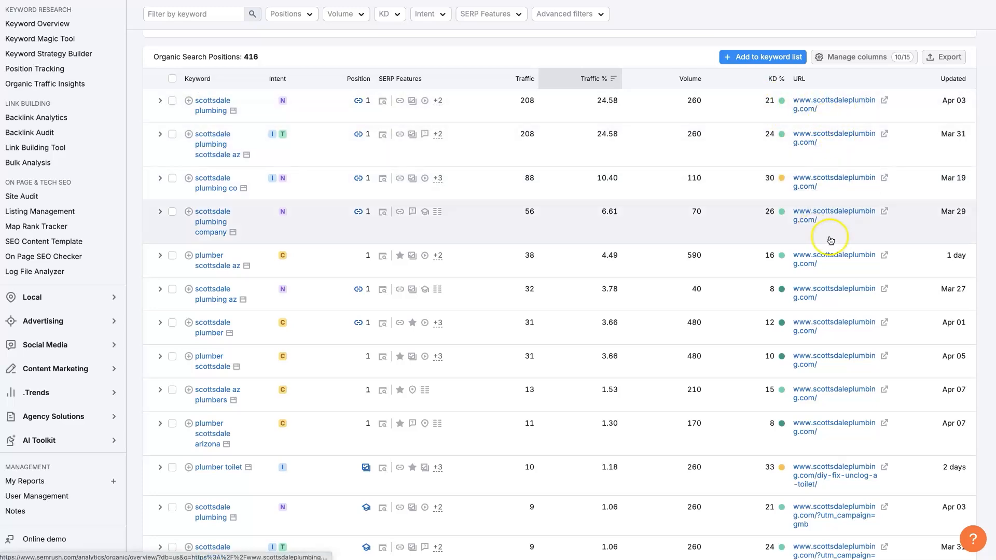
scroll(944, 266, "up", 1)
scroll(944, 265, "up", 3)
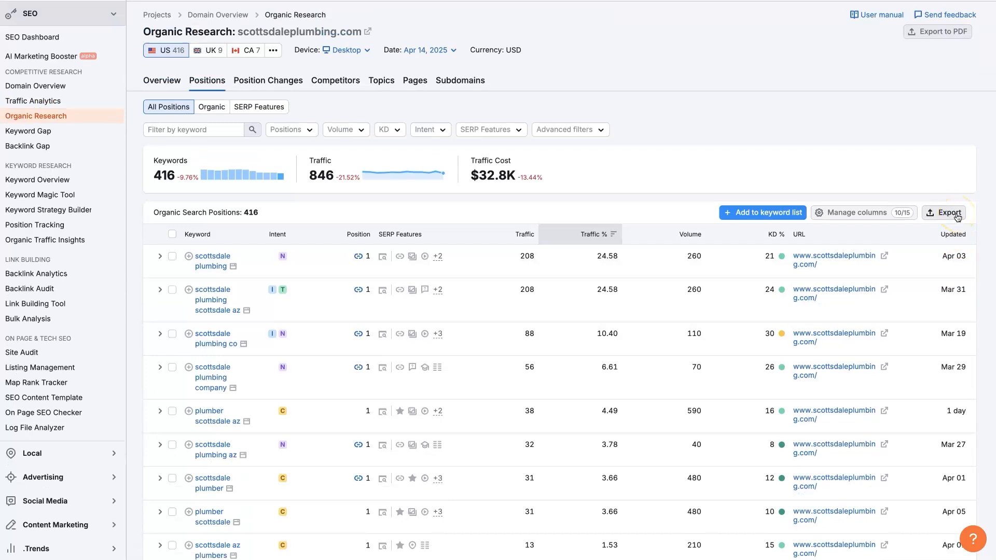
Filter the positions list by the keyword "scottsdale" and look through the matching keywords.
scroll(956, 217, "up", 1)
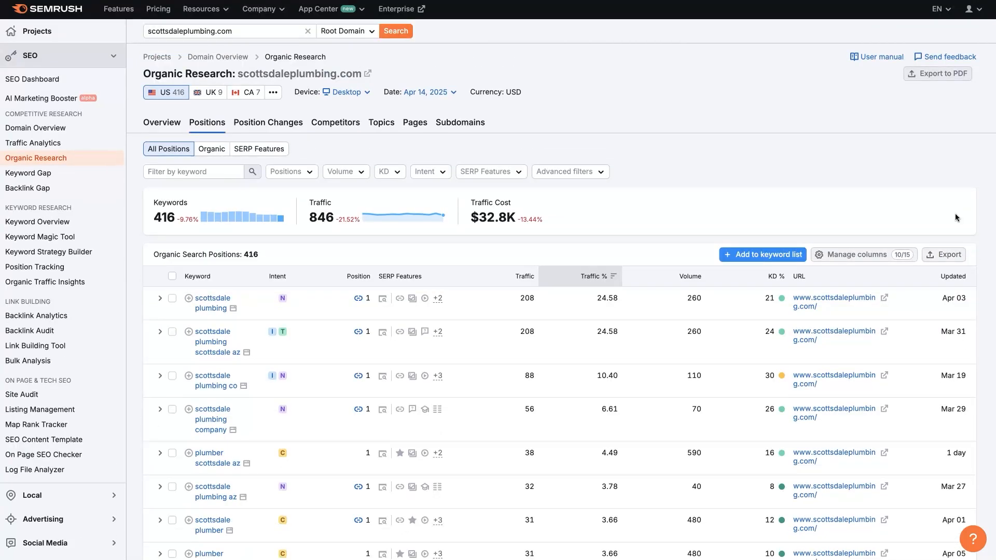
left_click(173, 171)
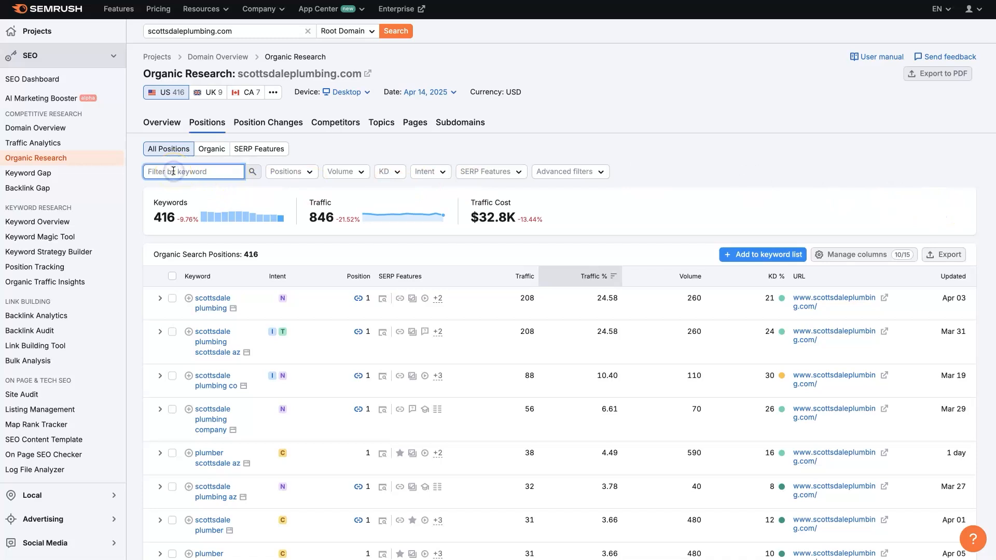
type("sc")
key("Return")
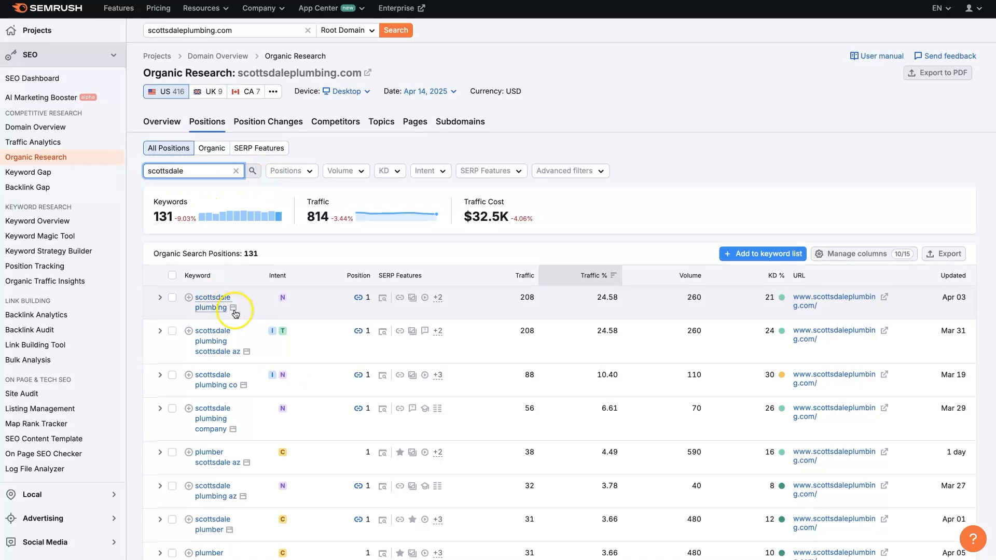
scroll(235, 313, "down", 20)
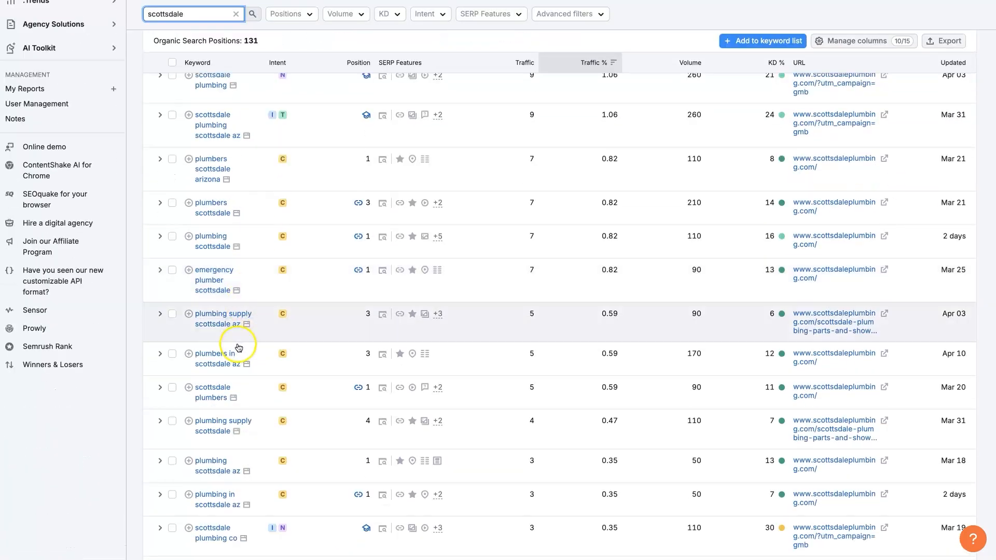
scroll(238, 342, "up", 20)
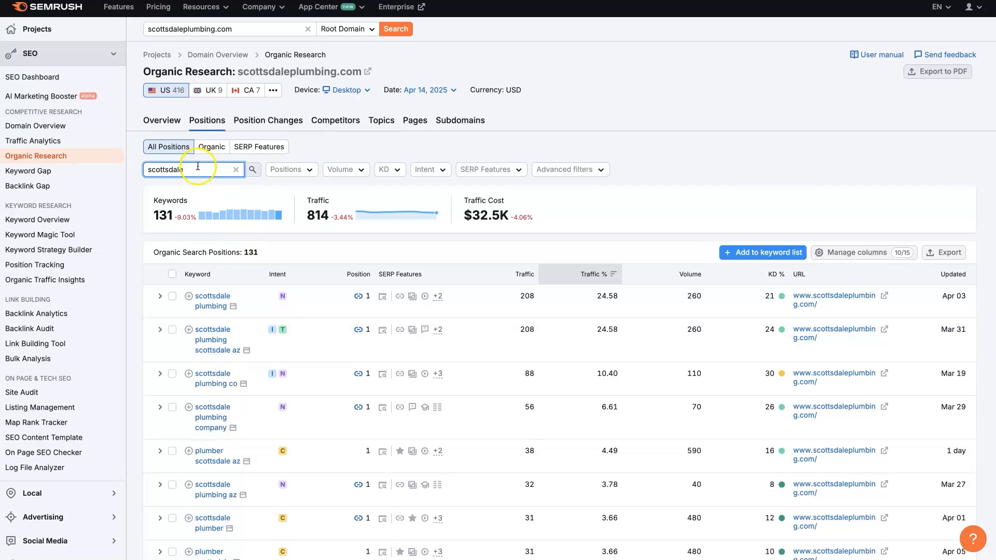
Replace the keyword filter with "company", and clear it after reviewing the matching keywords.
double_click(197, 166)
type("company")
key("Return")
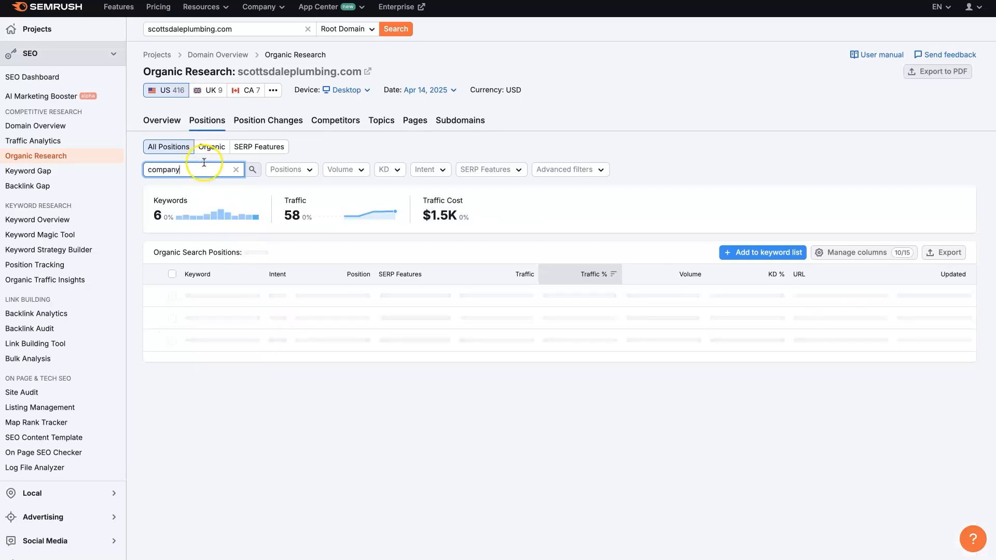
scroll(254, 301, "down", 1)
scroll(254, 301, "down", 3)
scroll(254, 304, "up", 1)
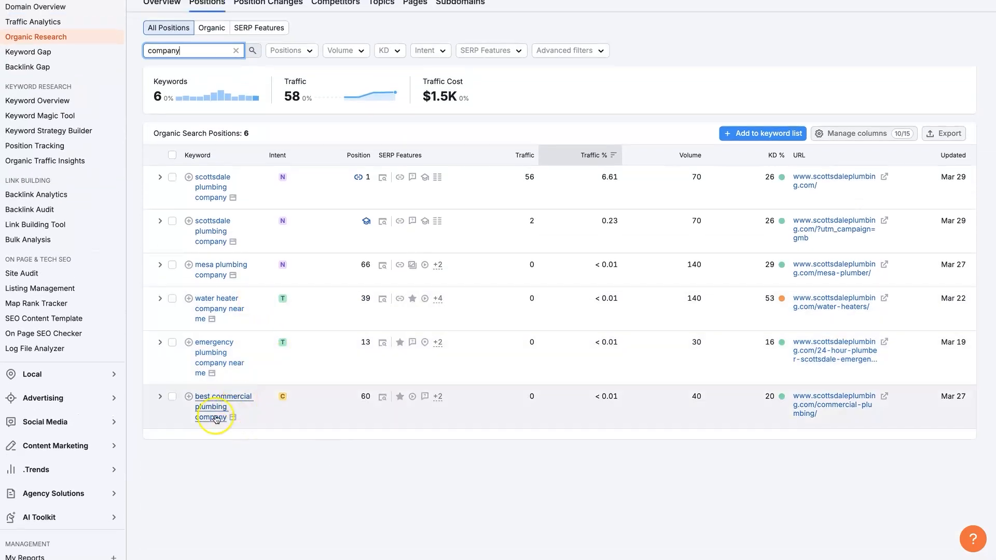
scroll(227, 369, "up", 1)
scroll(224, 383, "up", 3)
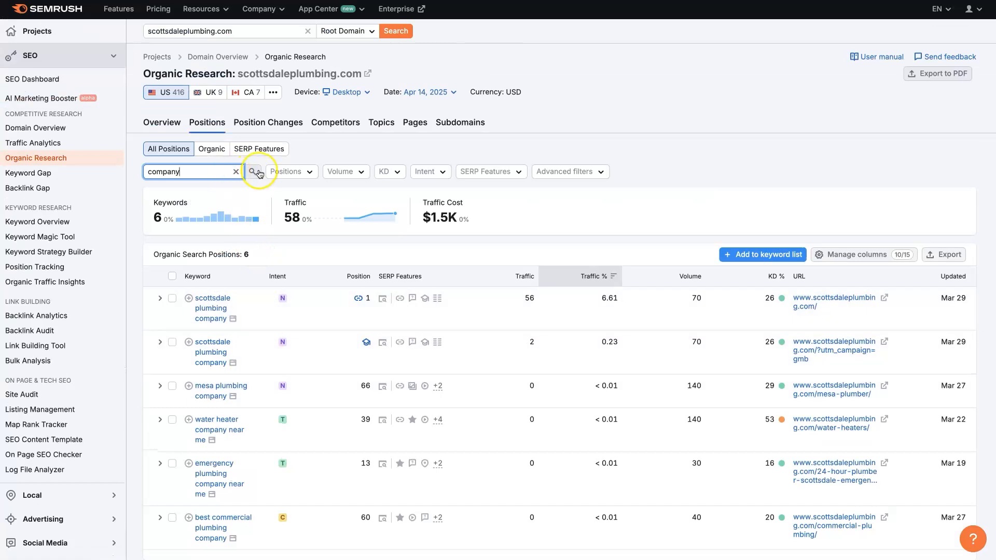
Filter the list to Top 3 positions with a search volume of 11–100, and look through the filtered keywords.
left_click(290, 171)
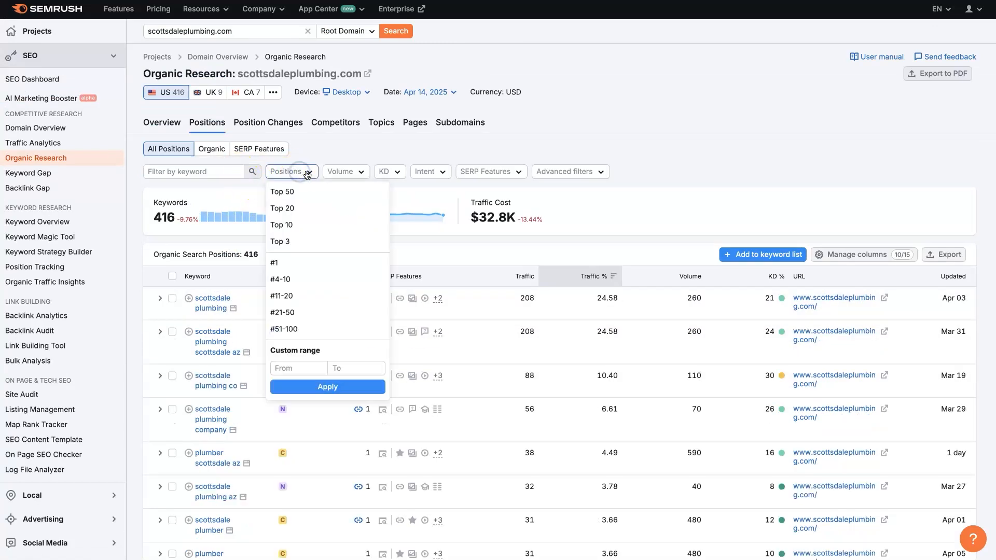
left_click(295, 242)
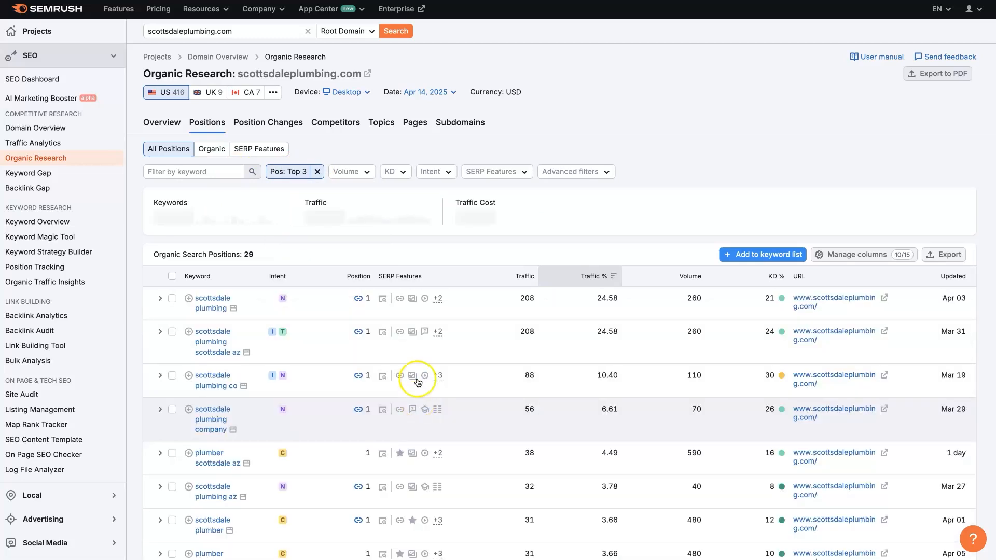
left_click(362, 173)
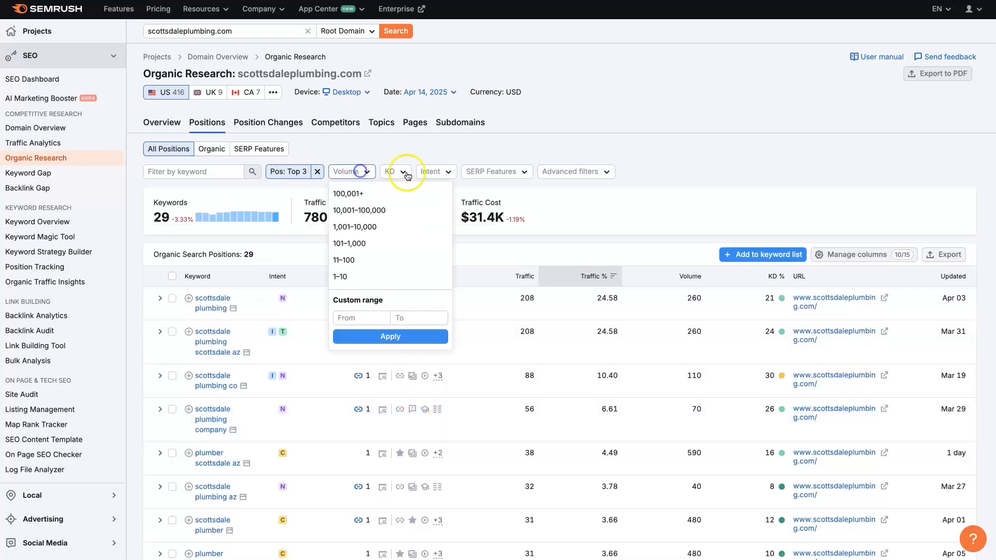
left_click(364, 261)
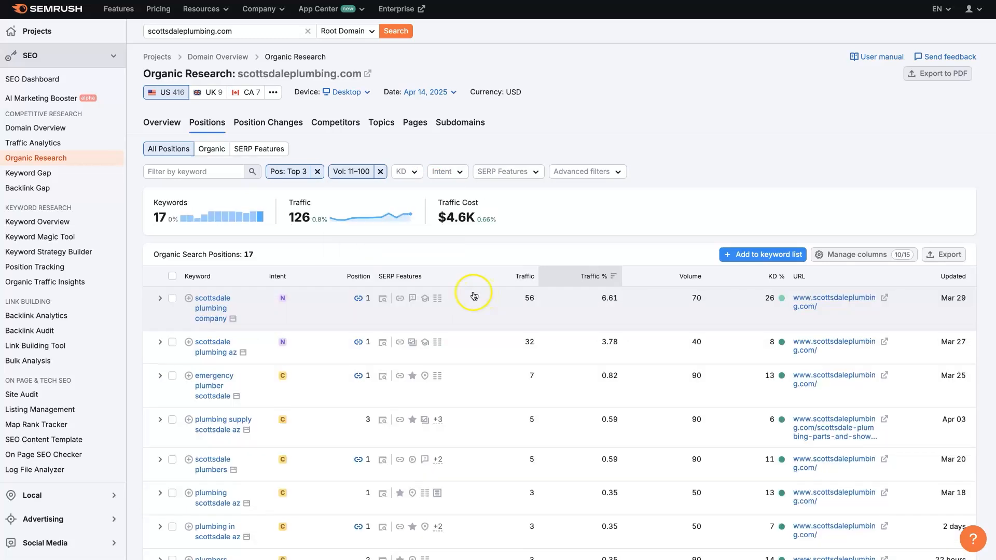
scroll(474, 296, "down", 9)
scroll(445, 358, "up", 9)
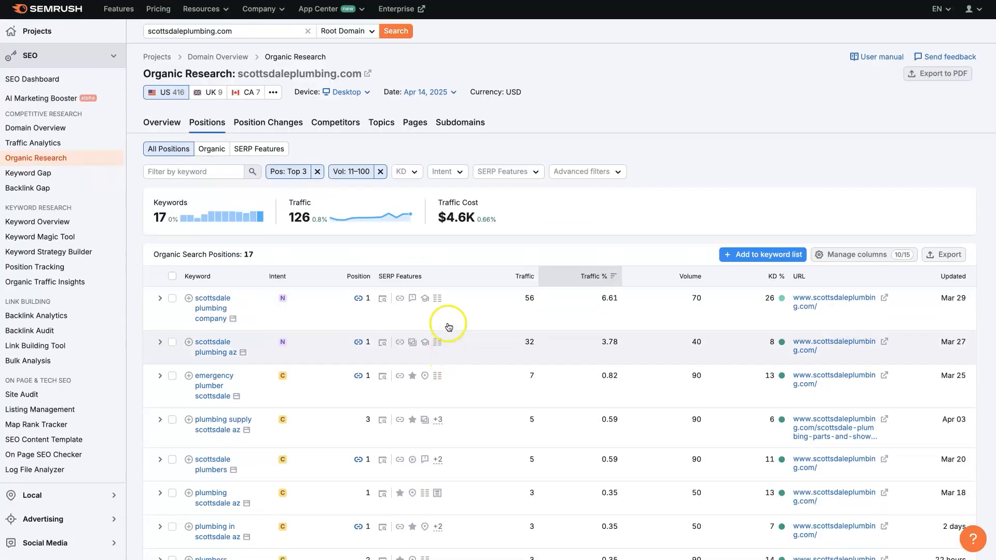
View the keyword difficulty ranges and the advanced filter conditions without applying any.
left_click(406, 172)
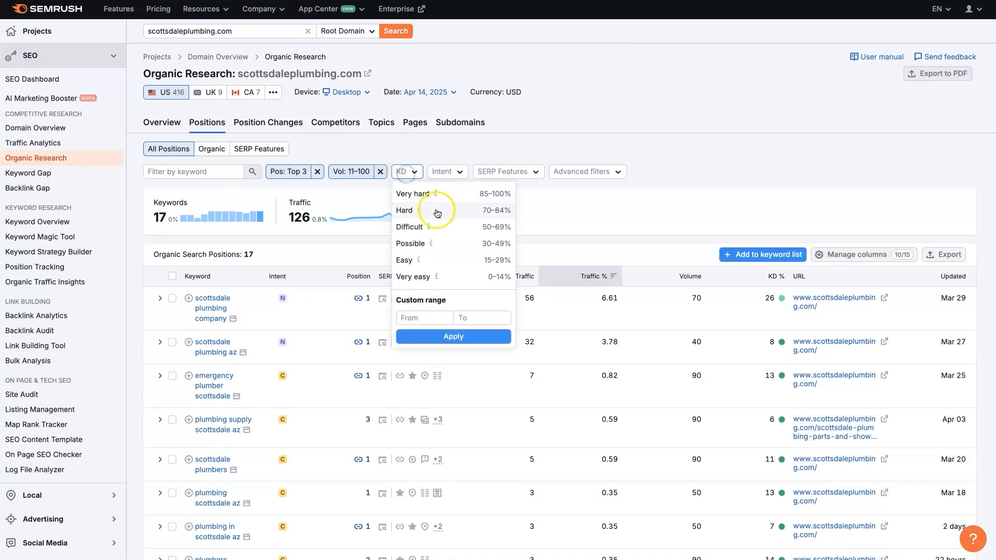
left_click(582, 126)
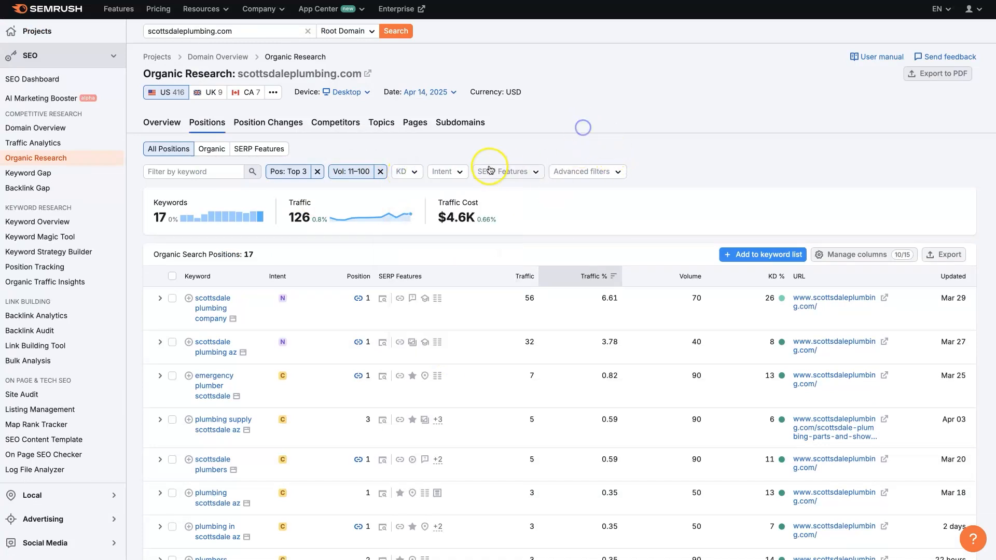
left_click(617, 171)
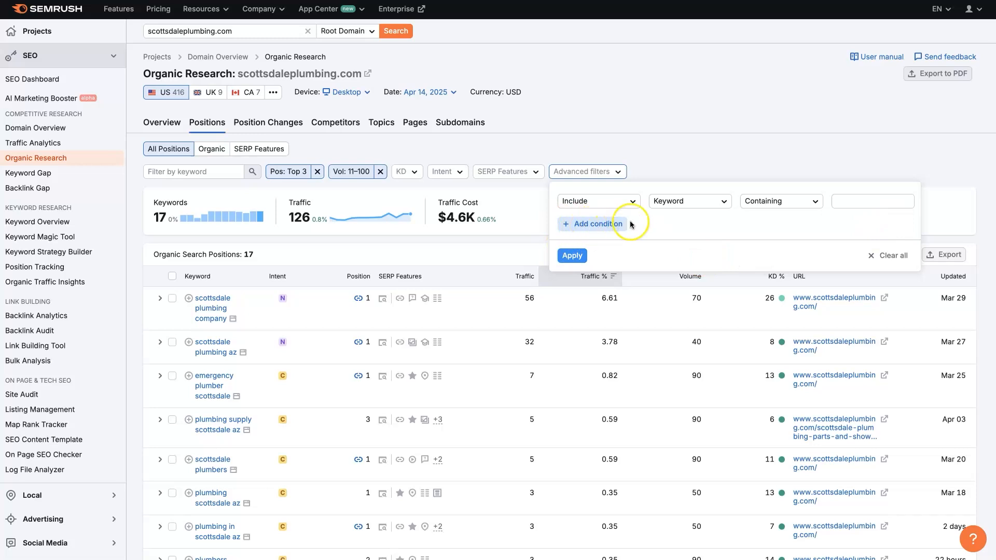
left_click(652, 111)
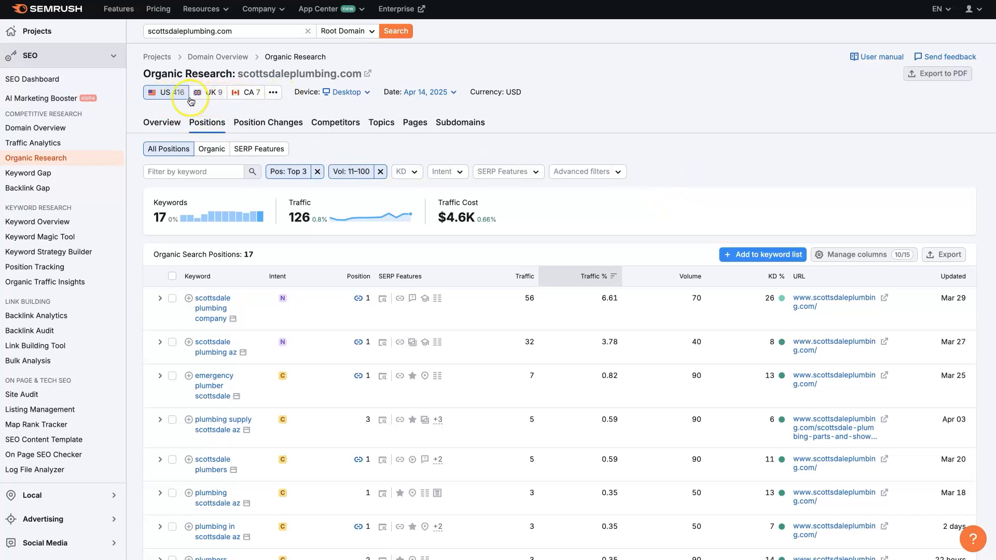
View the available device and date options for the report, keeping the current choices.
left_click(368, 93)
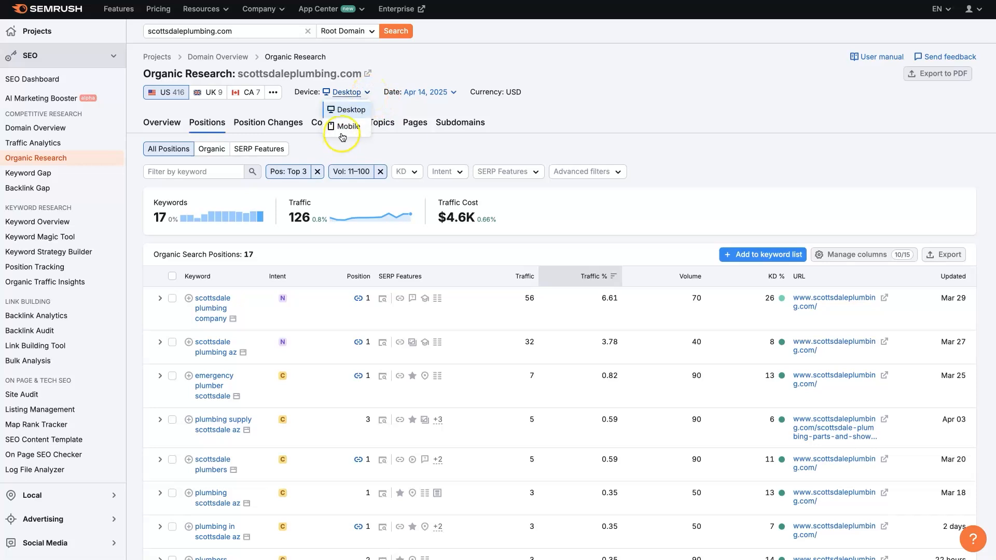
left_click(605, 103)
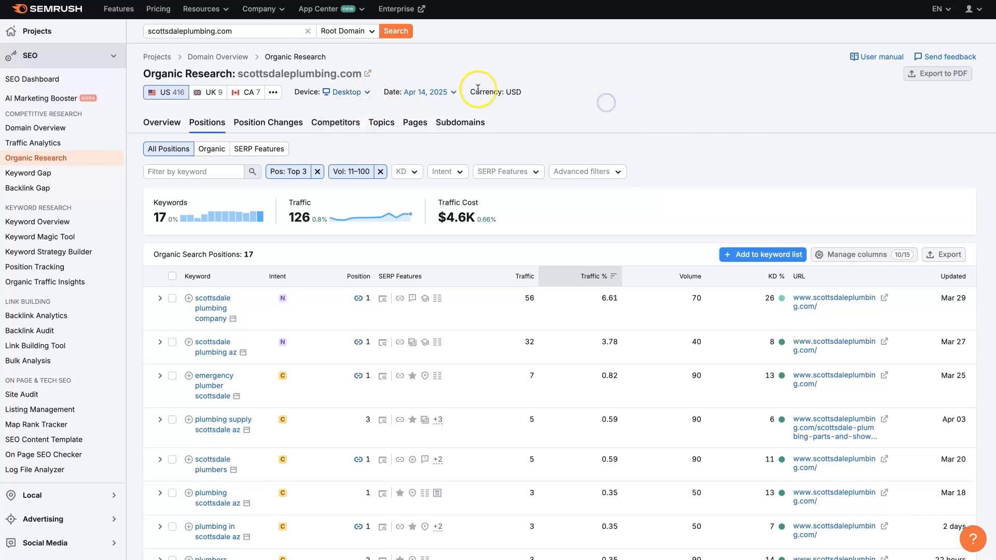
left_click(443, 93)
left_click(782, 140)
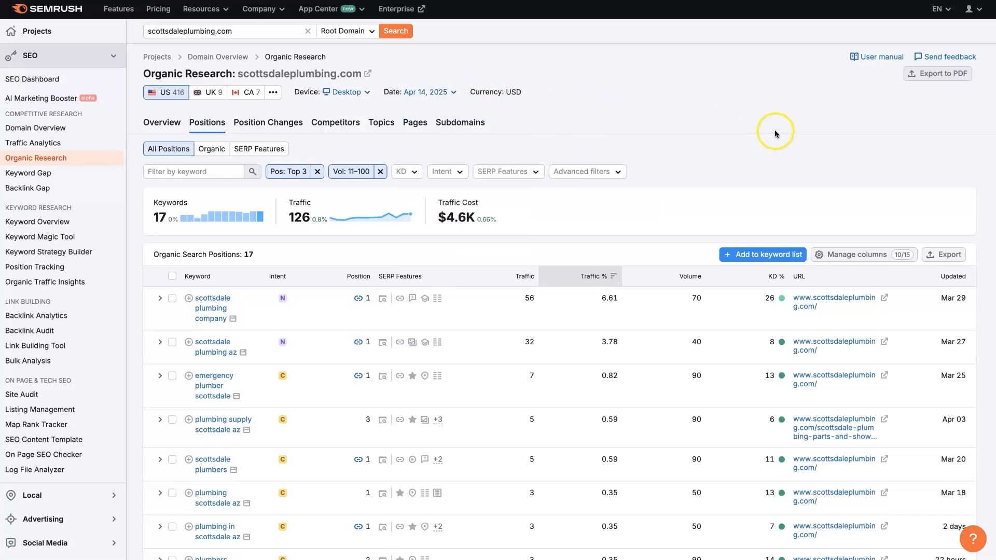
scroll(367, 413, "down", 5)
scroll(367, 411, "up", 5)
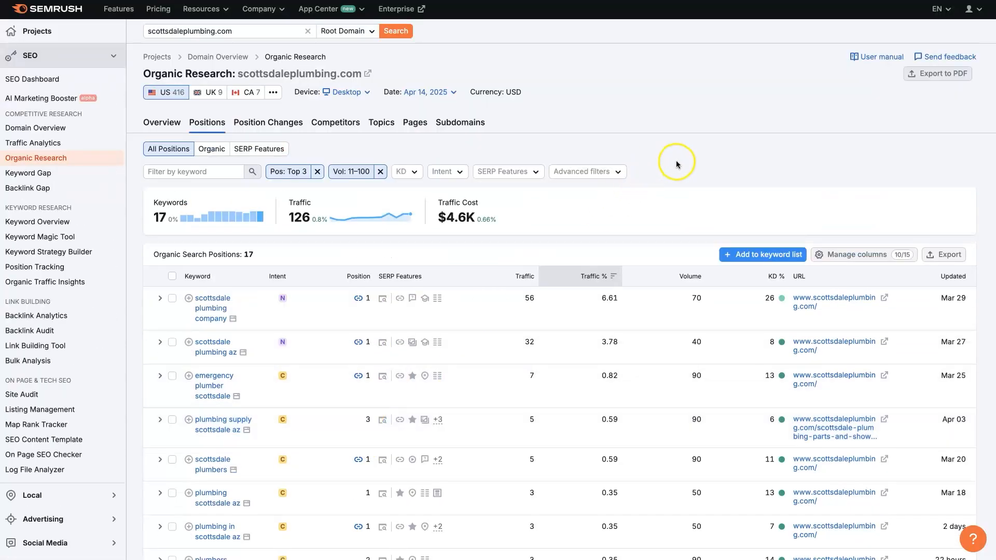